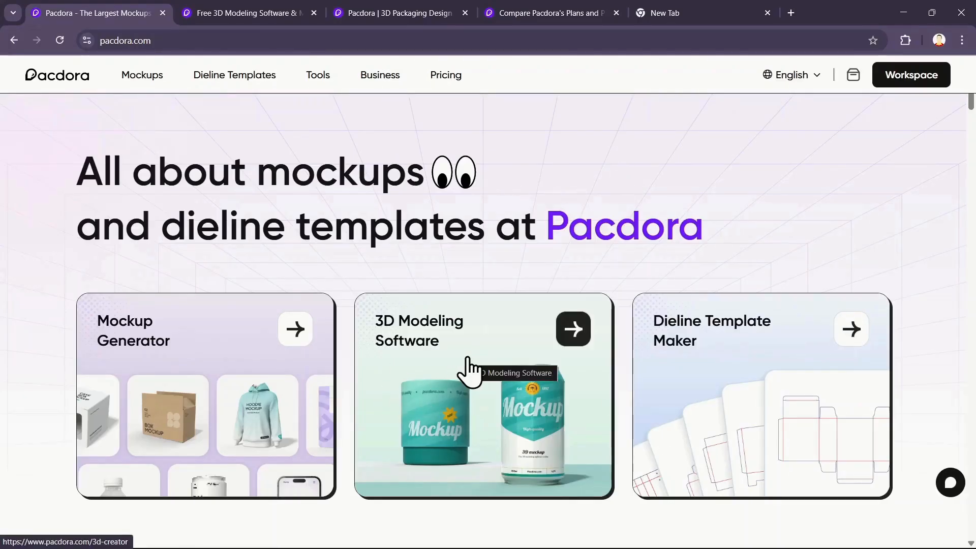
Step: Switch to the 3D modeling editor and open the library of models
{"action": "left_click", "coordinate": [242, 13]}
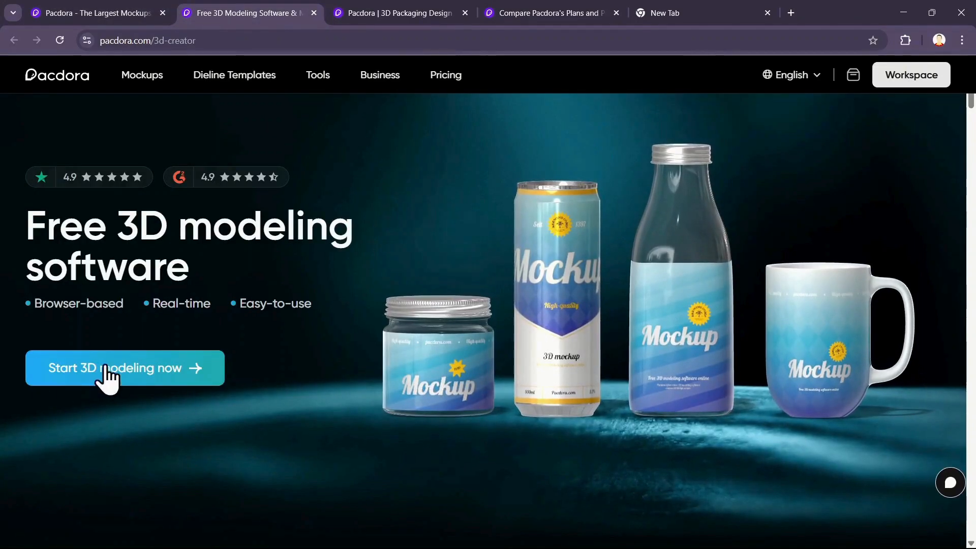
{"action": "left_click", "coordinate": [424, 11]}
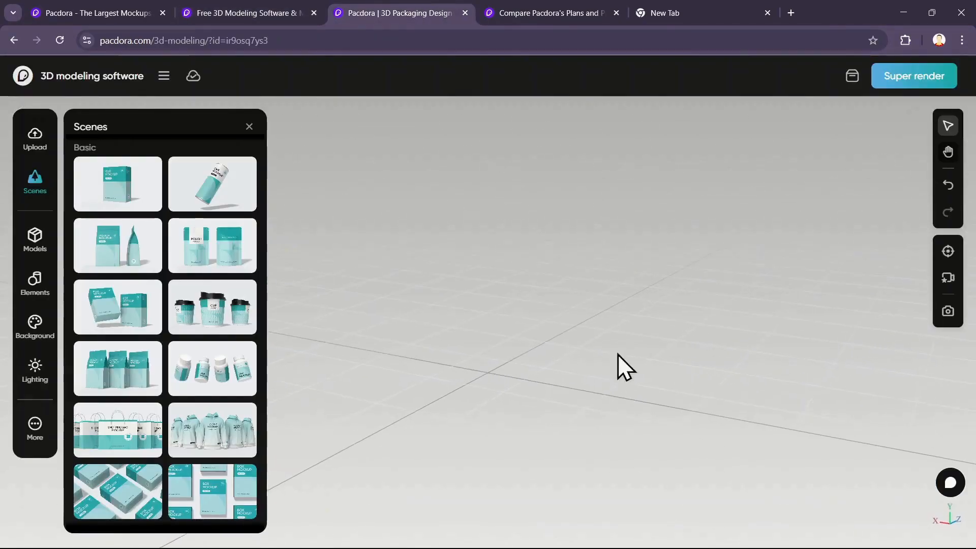
{"action": "left_click", "coordinate": [37, 249]}
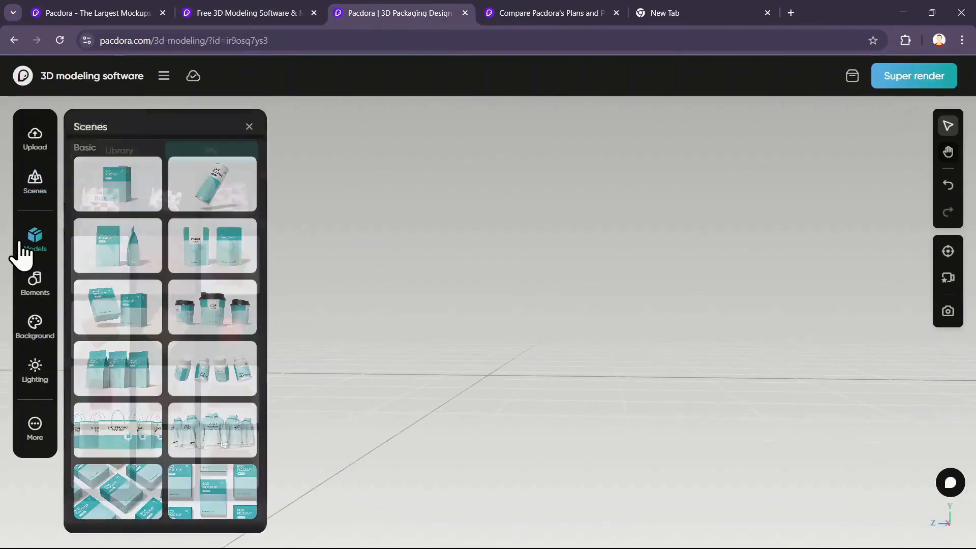
{"action": "left_click", "coordinate": [117, 149]}
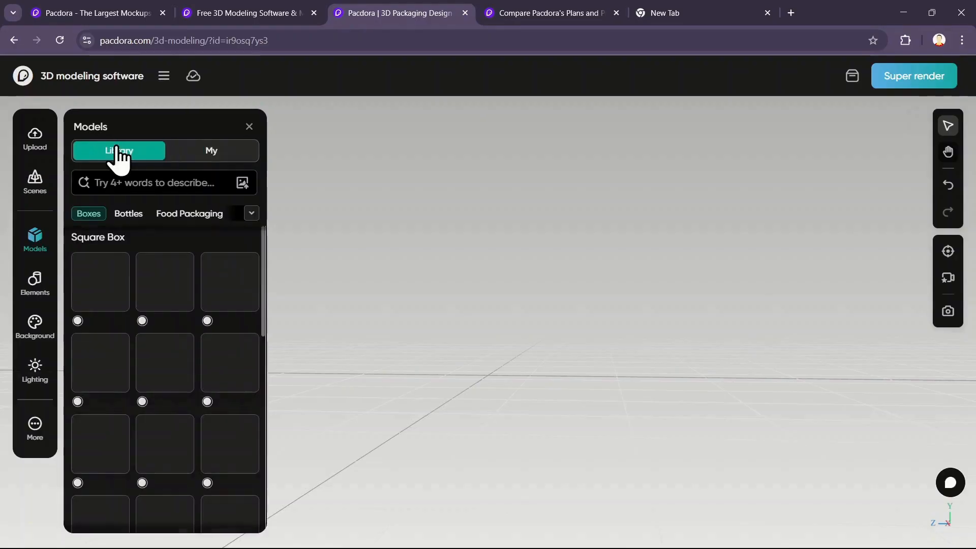
Step: Look through the library's model categories, the search suggestions and the personally saved models
{"action": "left_click", "coordinate": [251, 214]}
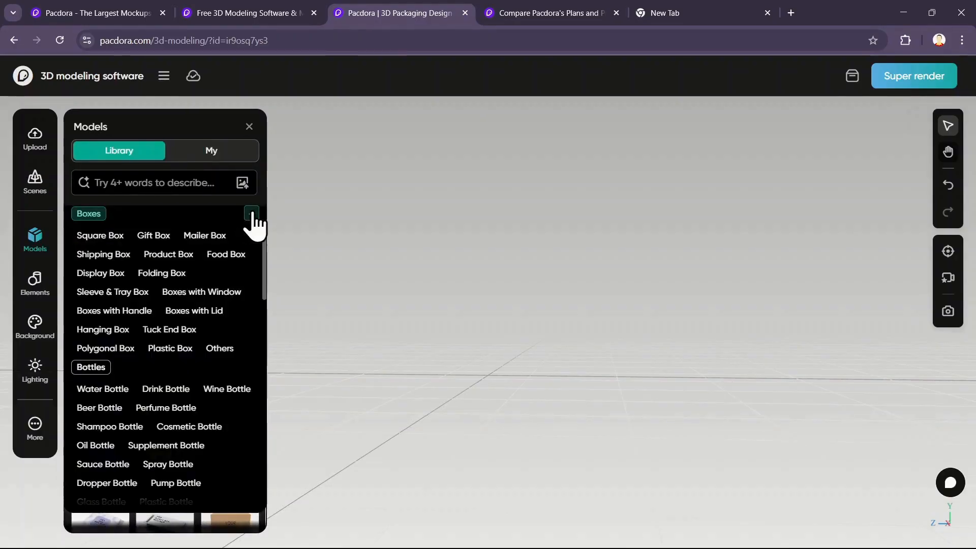
{"action": "left_click", "coordinate": [252, 214]}
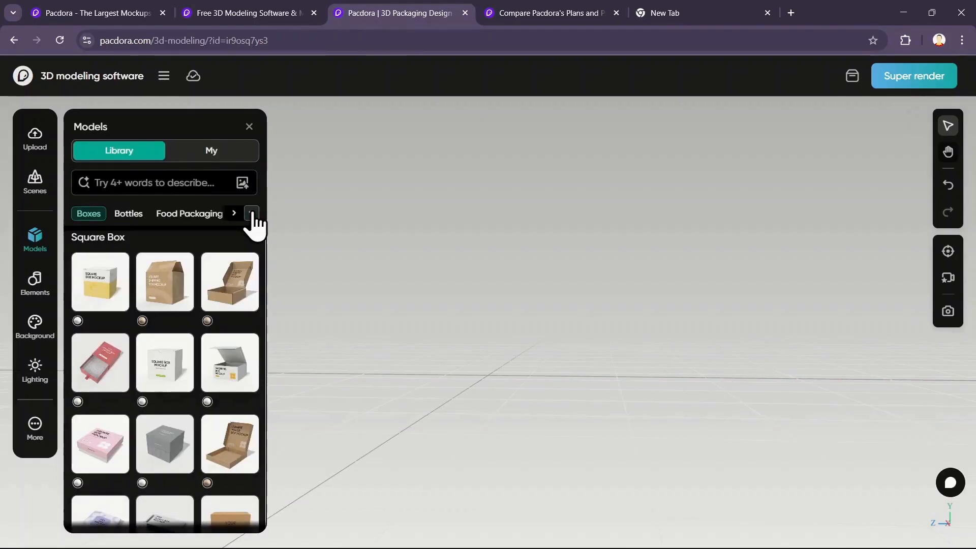
{"action": "left_click", "coordinate": [122, 183]}
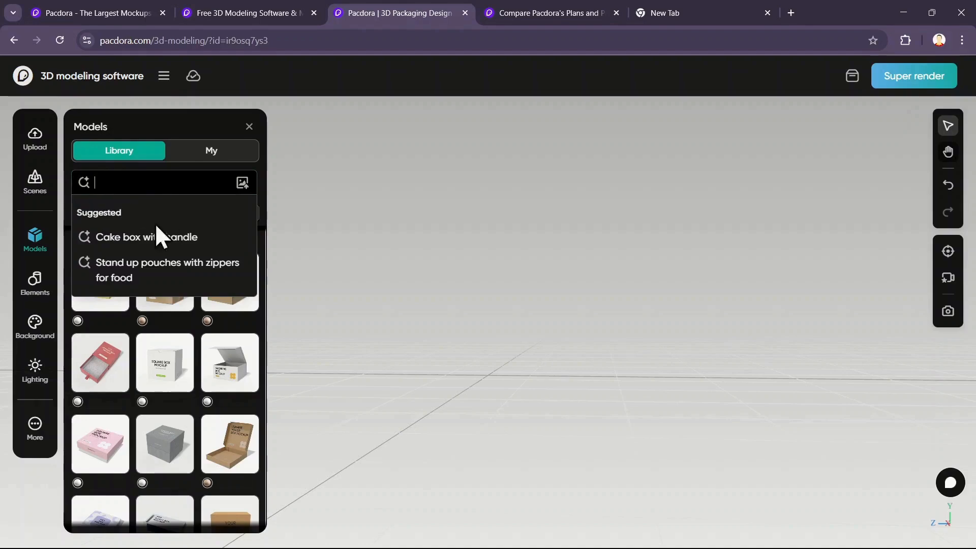
{"action": "left_click", "coordinate": [212, 152]}
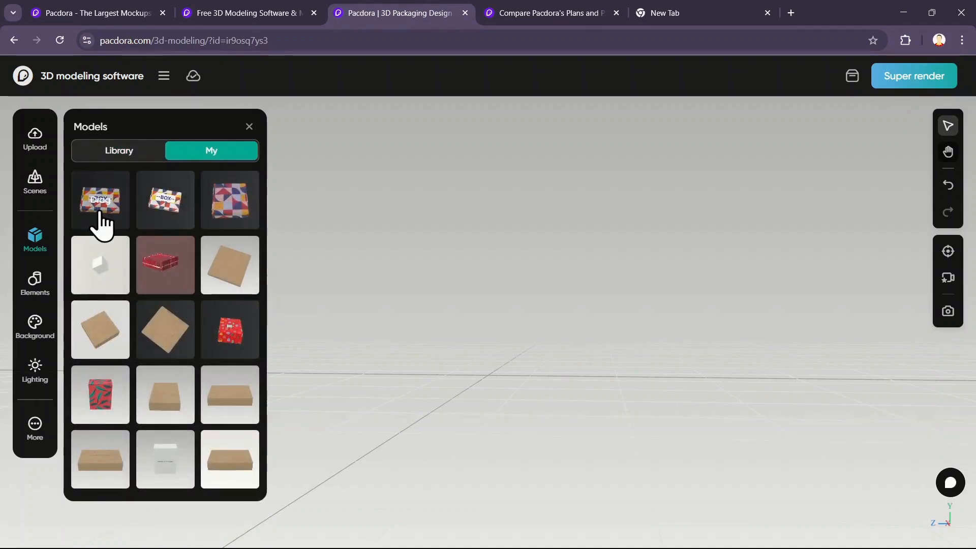
{"action": "left_click_drag", "start_coordinate": [464, 410], "coordinate": [546, 385]}
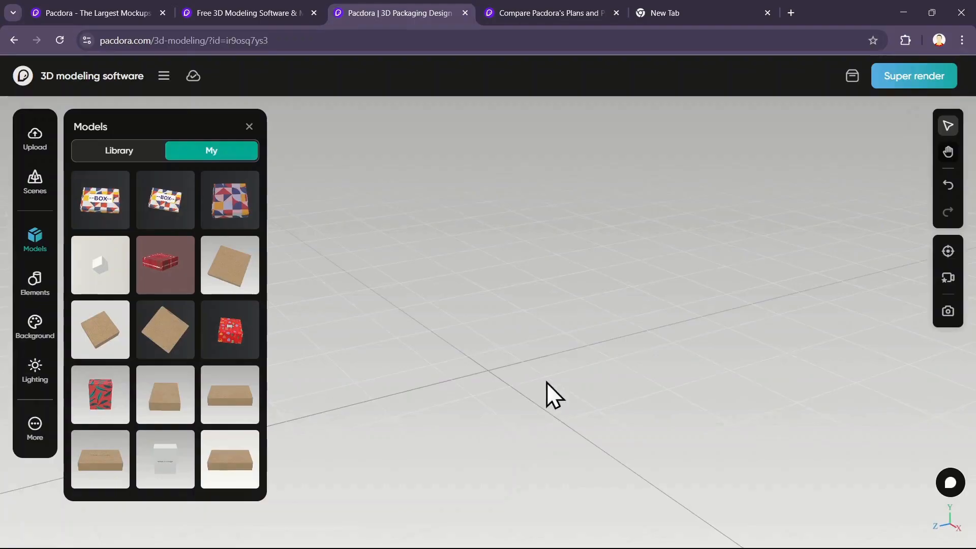
Step: Add the kraft cardboard box from the library's Boxes category to the scene
{"action": "left_click", "coordinate": [125, 158]}
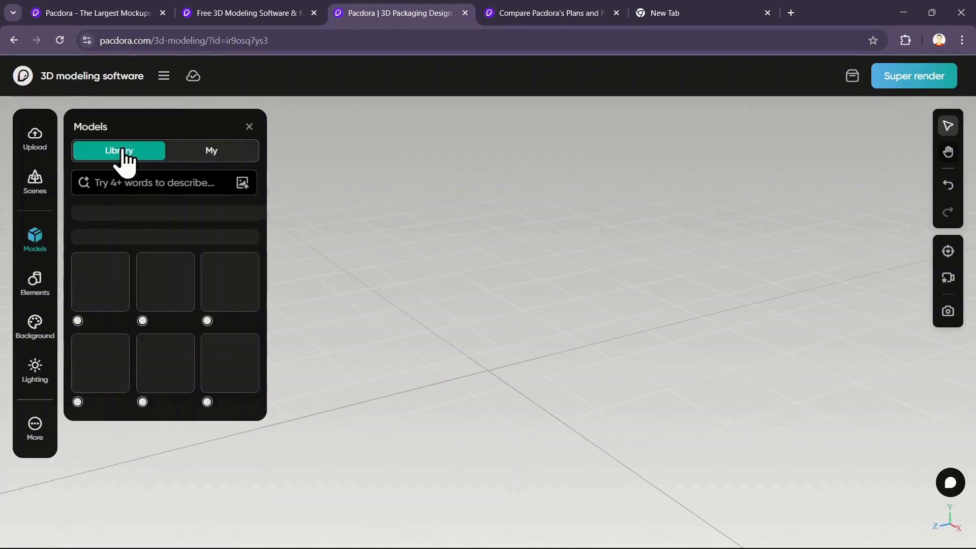
{"action": "scroll", "coordinate": [153, 356], "scroll_direction": "down", "scroll_amount": 2}
{"action": "scroll", "coordinate": [141, 421], "scroll_direction": "down", "scroll_amount": 1}
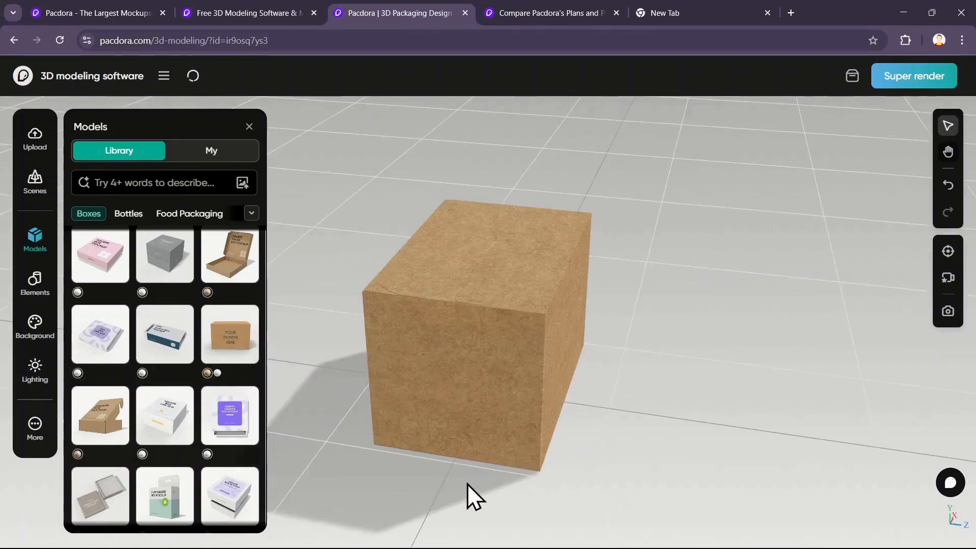
{"action": "left_click_drag", "start_coordinate": [468, 483], "coordinate": [641, 471]}
{"action": "left_click_drag", "start_coordinate": [411, 450], "coordinate": [554, 377]}
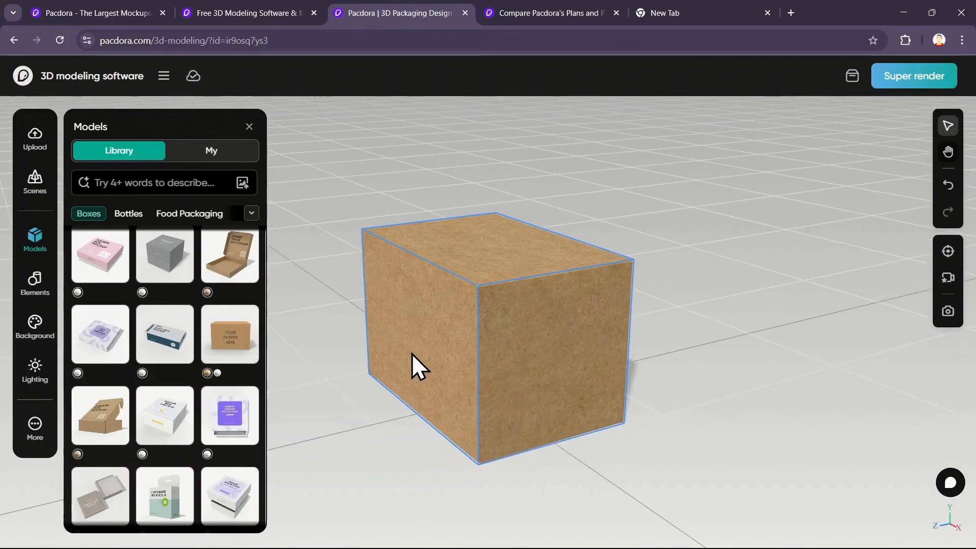
Step: Reposition the box in the scene with its free-move and axis handles, and drop it onto the ground
{"action": "left_click", "coordinate": [411, 353]}
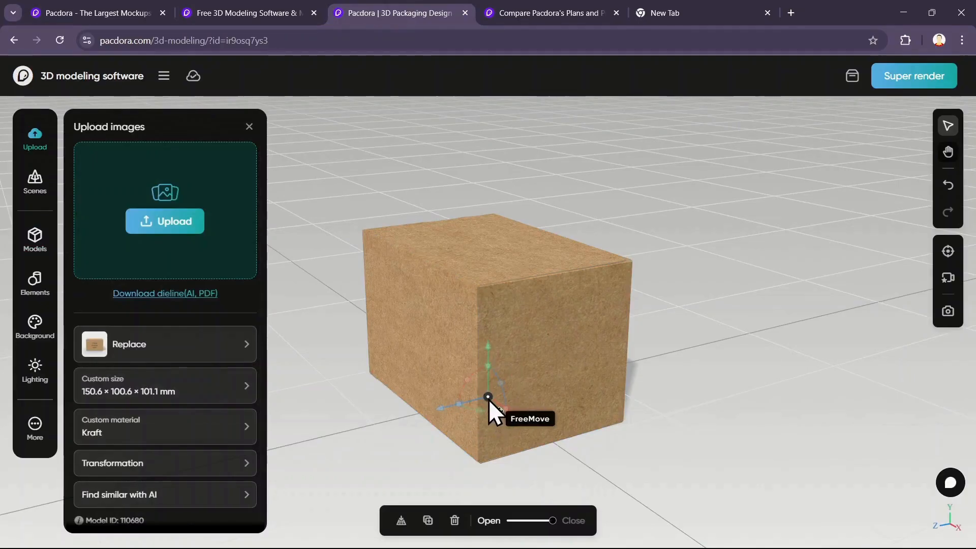
{"action": "left_click_drag", "start_coordinate": [486, 397], "coordinate": [534, 389]}
{"action": "mouse_move", "coordinate": [515, 346]}
{"action": "left_mouse_down"}
{"action": "mouse_move", "coordinate": [519, 334]}
{"action": "mouse_move", "coordinate": [518, 353]}
{"action": "left_mouse_up"}
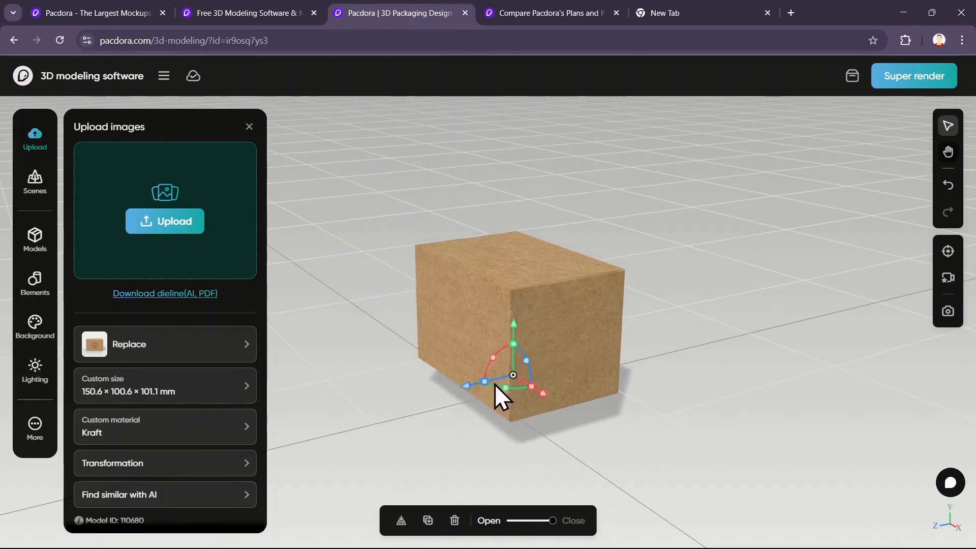
{"action": "mouse_move", "coordinate": [485, 381]}
{"action": "left_mouse_down"}
{"action": "mouse_move", "coordinate": [448, 389]}
{"action": "mouse_move", "coordinate": [487, 385]}
{"action": "mouse_move", "coordinate": [471, 385]}
{"action": "left_mouse_up"}
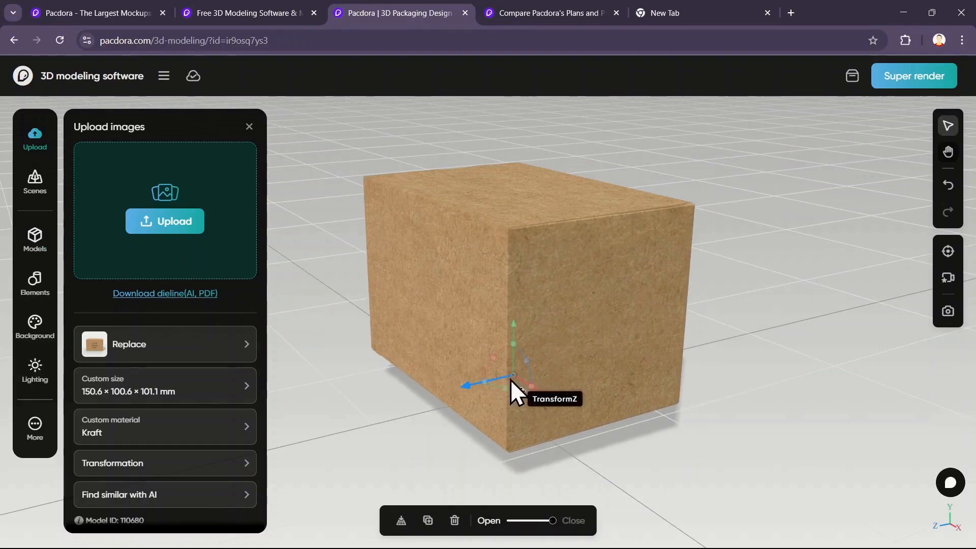
{"action": "left_click", "coordinate": [401, 523]}
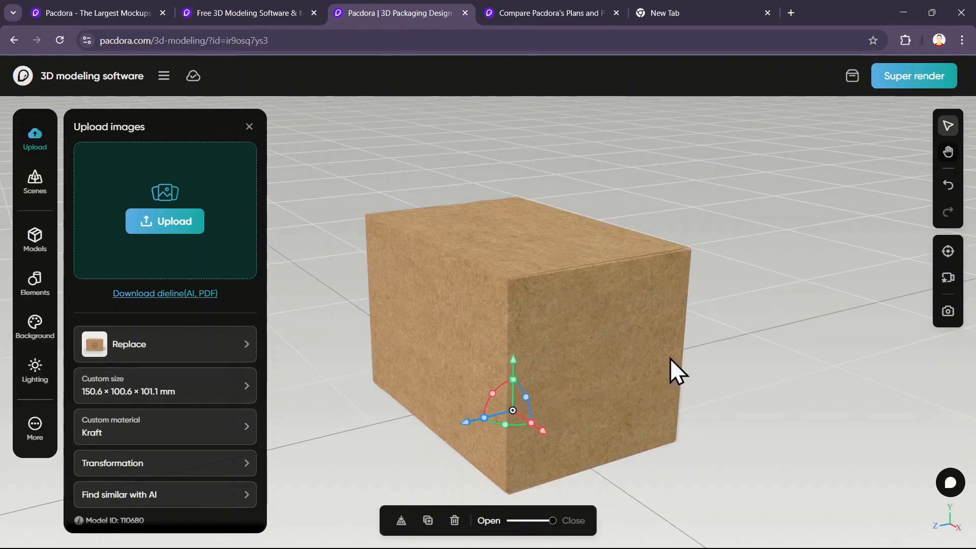
Step: Preview the box opening and closing, and examine it from several angles
{"action": "left_click_drag", "start_coordinate": [669, 359], "coordinate": [608, 406]}
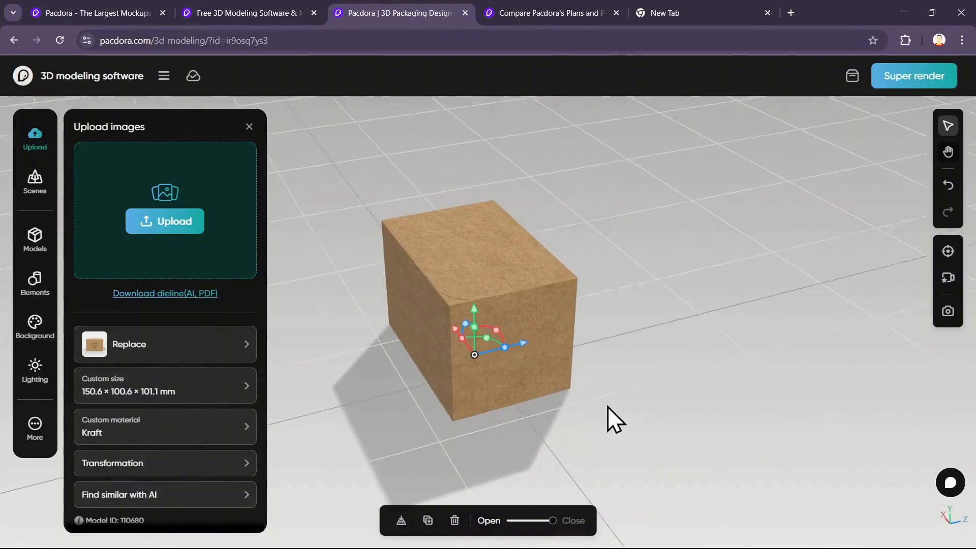
{"action": "mouse_move", "coordinate": [543, 520]}
{"action": "left_mouse_down"}
{"action": "mouse_move", "coordinate": [502, 520]}
{"action": "mouse_move", "coordinate": [553, 520]}
{"action": "left_mouse_up"}
{"action": "left_click_drag", "start_coordinate": [411, 412], "coordinate": [205, 287]}
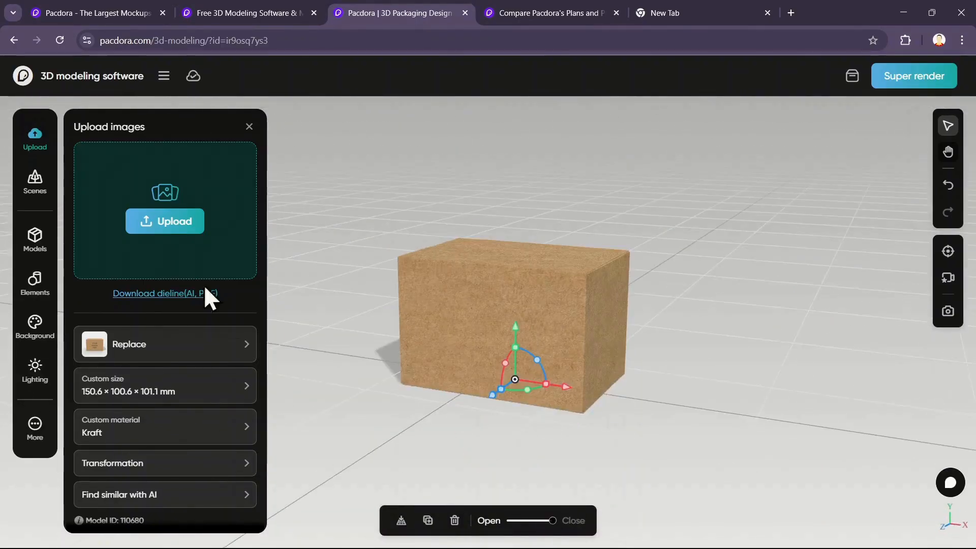
Step: Download the box's dieline as a PDF and examine the exported file's layout
{"action": "left_click", "coordinate": [168, 293]}
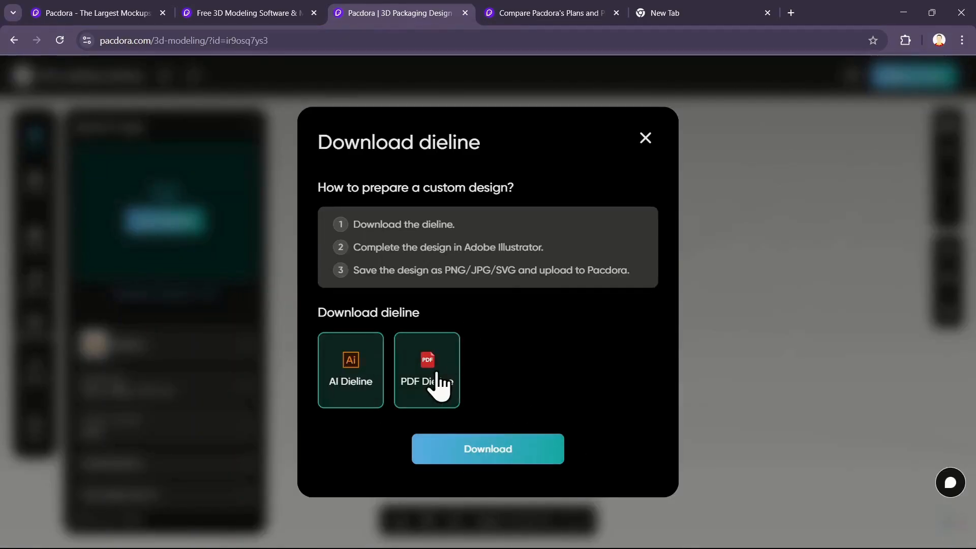
{"action": "left_click", "coordinate": [468, 450]}
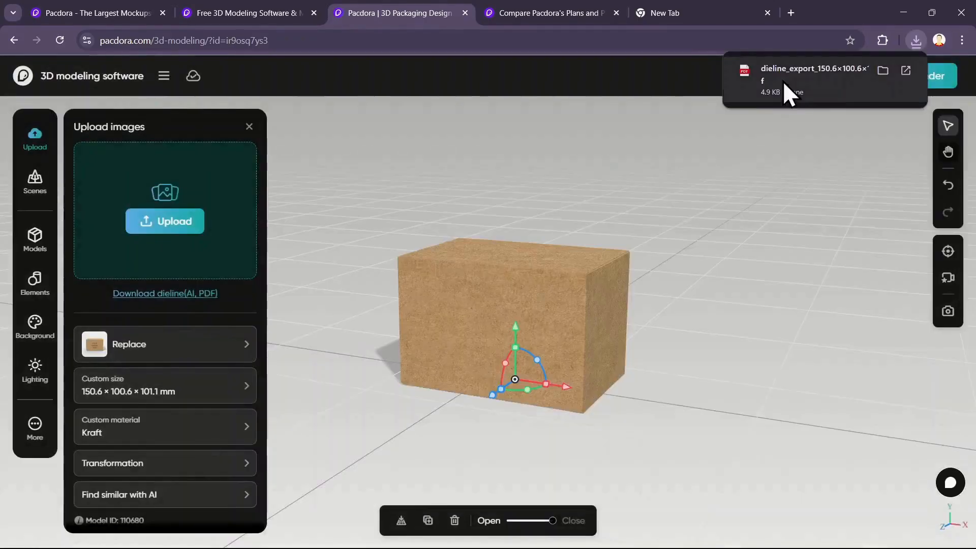
{"action": "left_click", "coordinate": [782, 83]}
{"action": "scroll", "coordinate": [530, 296], "scroll_direction": "up", "scroll_amount": 6}
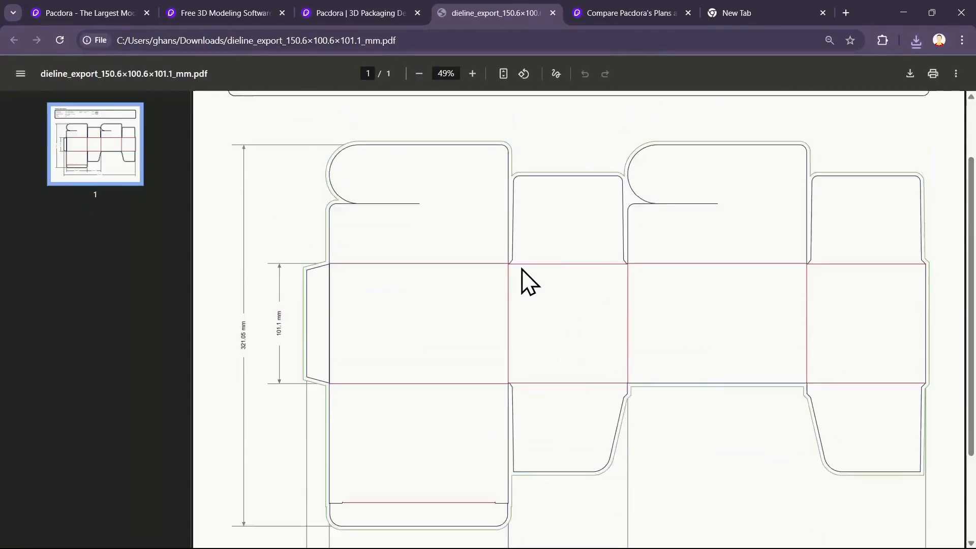
{"action": "left_click", "coordinate": [358, 6]}
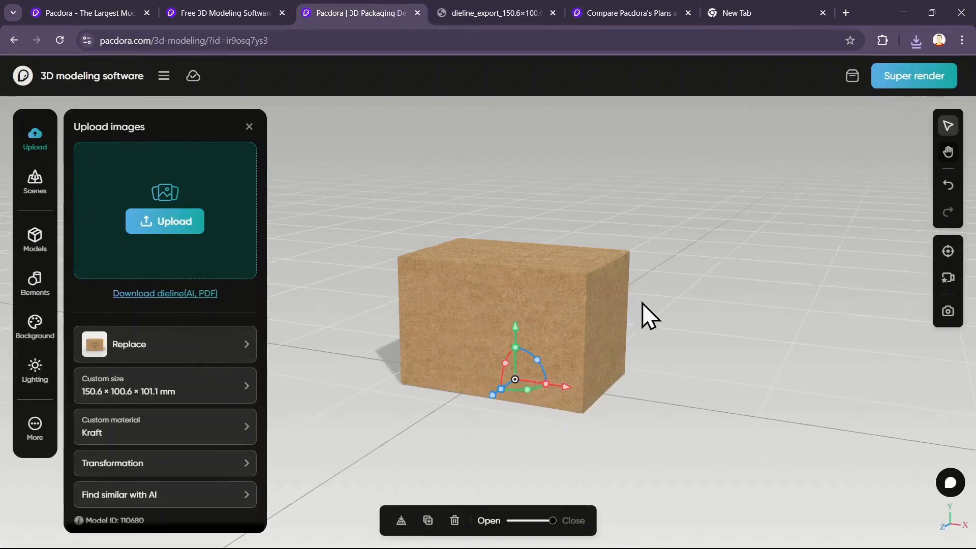
Step: Open the box's upload and design editor and preview how the box unfolds
{"action": "left_click_drag", "start_coordinate": [642, 303], "coordinate": [467, 340]}
{"action": "left_click", "coordinate": [163, 220]}
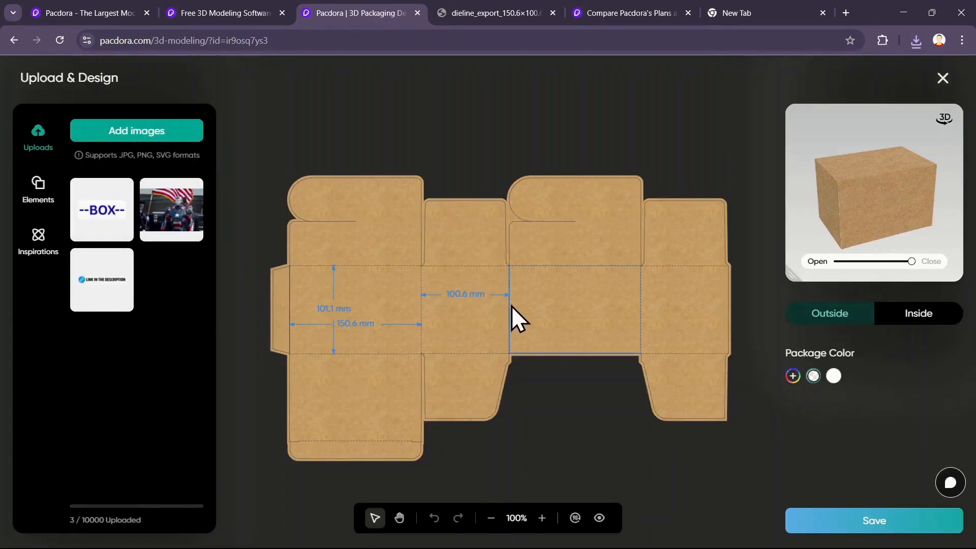
{"action": "left_click_drag", "start_coordinate": [911, 261], "coordinate": [931, 255]}
Step: Try the --BOX-- image on the wide front panel of the dieline and delete it
{"action": "mouse_move", "coordinate": [132, 184]}
{"action": "left_click_drag", "start_coordinate": [104, 203], "coordinate": [588, 356]}
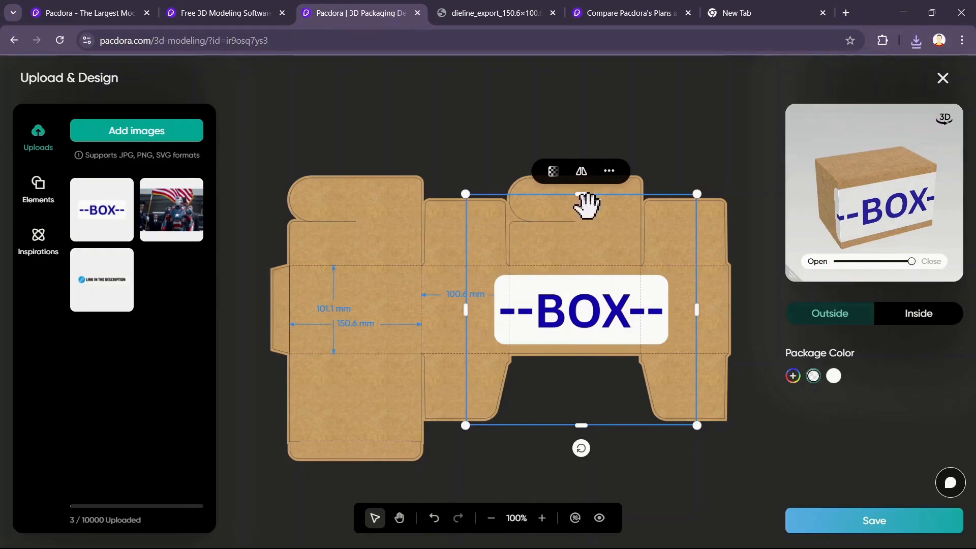
{"action": "left_click", "coordinate": [609, 171]}
{"action": "left_click", "coordinate": [653, 234]}
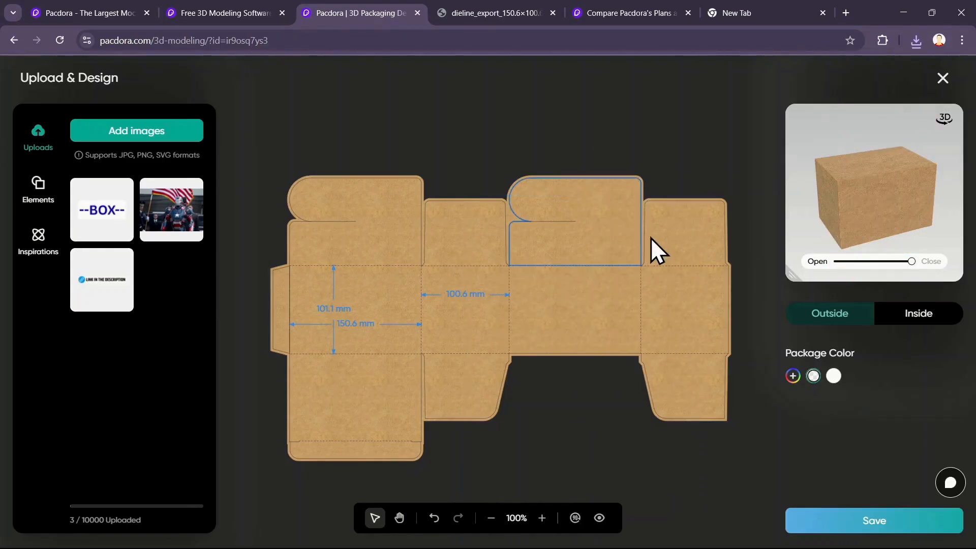
Step: Add a "Your text here" text element and place it over the wide front panel of the dieline
{"action": "left_click", "coordinate": [37, 189]}
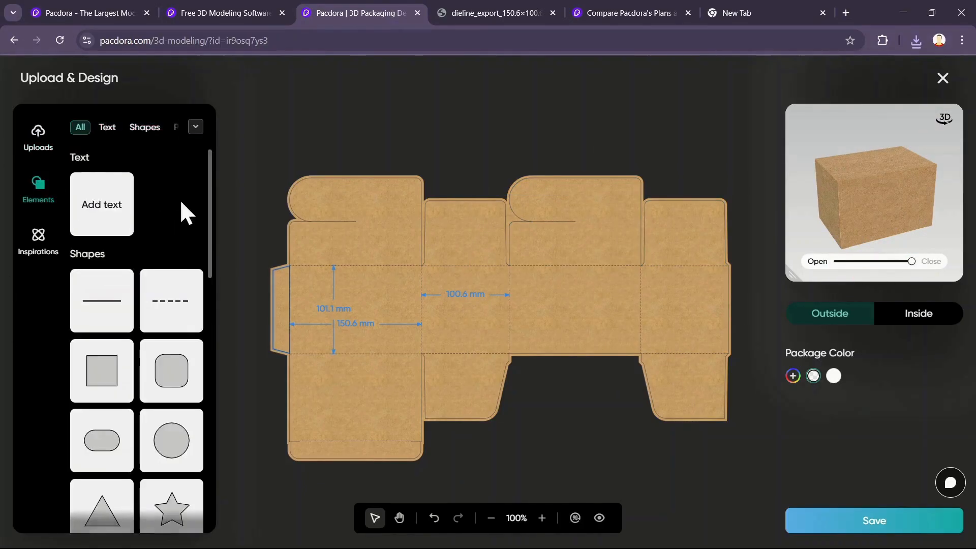
{"action": "left_click", "coordinate": [101, 218]}
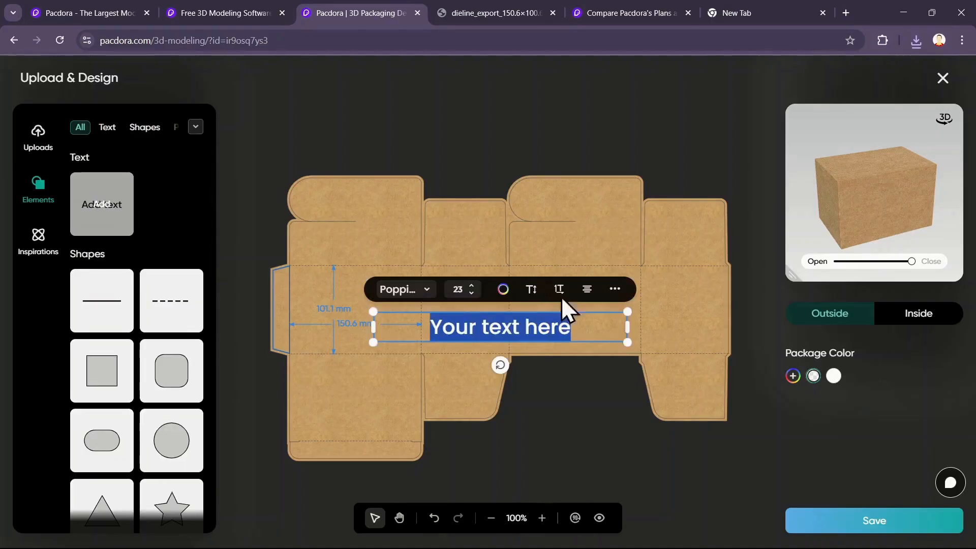
{"action": "left_click", "coordinate": [693, 327]}
{"action": "left_click_drag", "start_coordinate": [479, 327], "coordinate": [580, 309]}
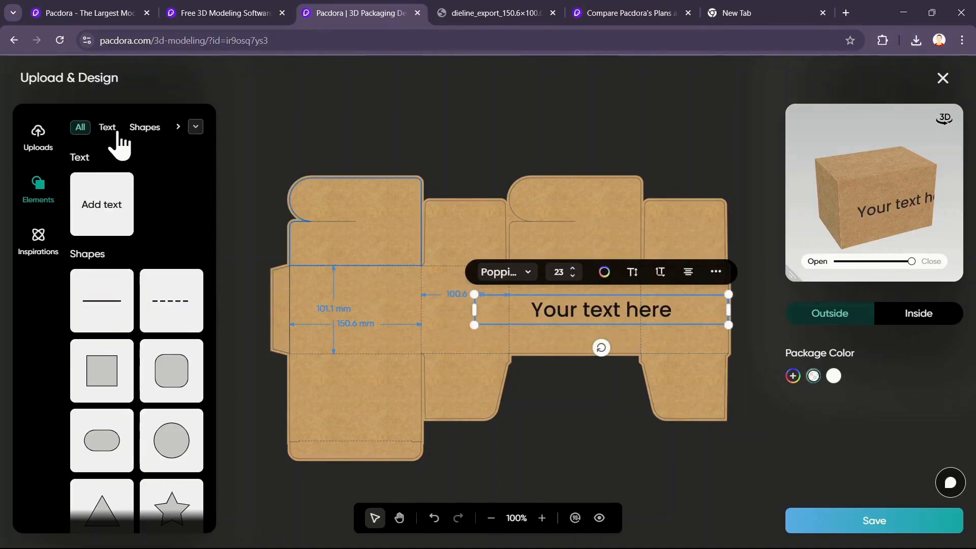
Step: Look through the available shapes, packaging symbols and inspiration designs
{"action": "scroll", "coordinate": [119, 305], "scroll_direction": "down", "scroll_amount": 6}
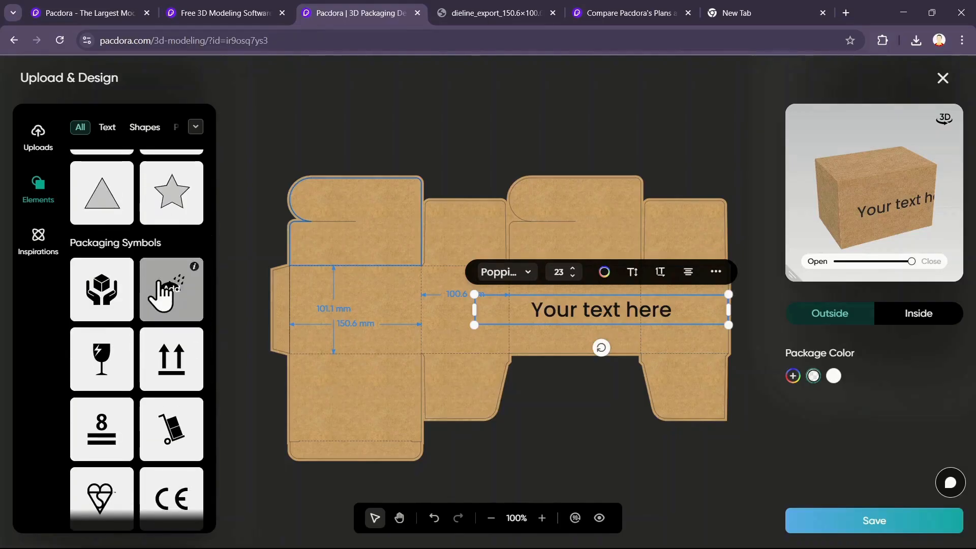
{"action": "scroll", "coordinate": [122, 244], "scroll_direction": "up", "scroll_amount": 6}
{"action": "left_click", "coordinate": [41, 243]}
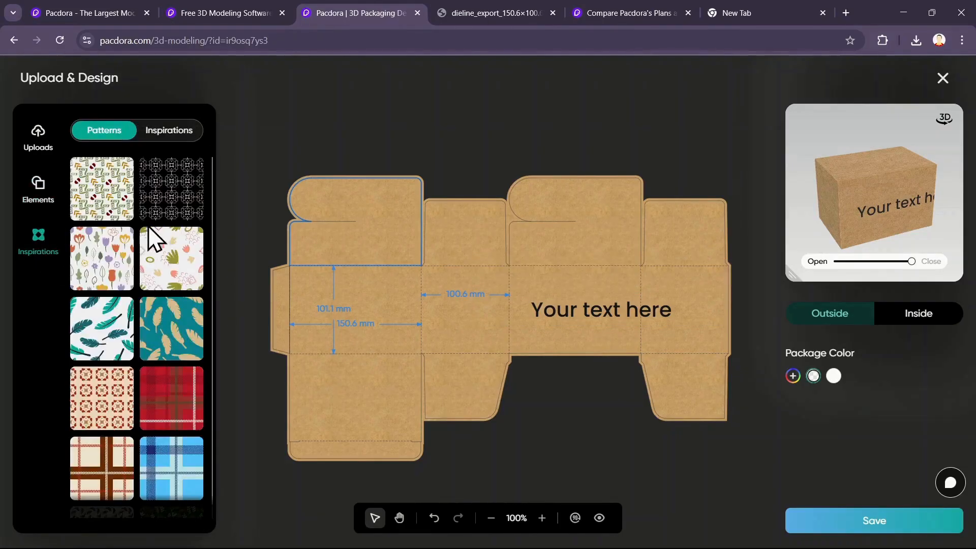
{"action": "left_click", "coordinate": [163, 133]}
{"action": "scroll", "coordinate": [114, 203], "scroll_direction": "down", "scroll_amount": 3}
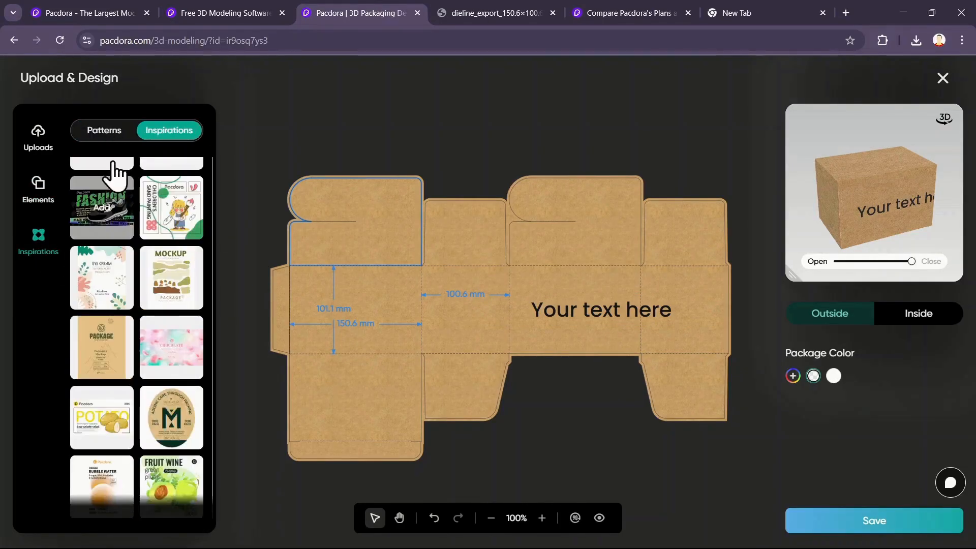
Step: Cover the outside of the box with the abstract brown and beige blob pattern
{"action": "left_click", "coordinate": [107, 133]}
{"action": "scroll", "coordinate": [160, 315], "scroll_direction": "down", "scroll_amount": 2}
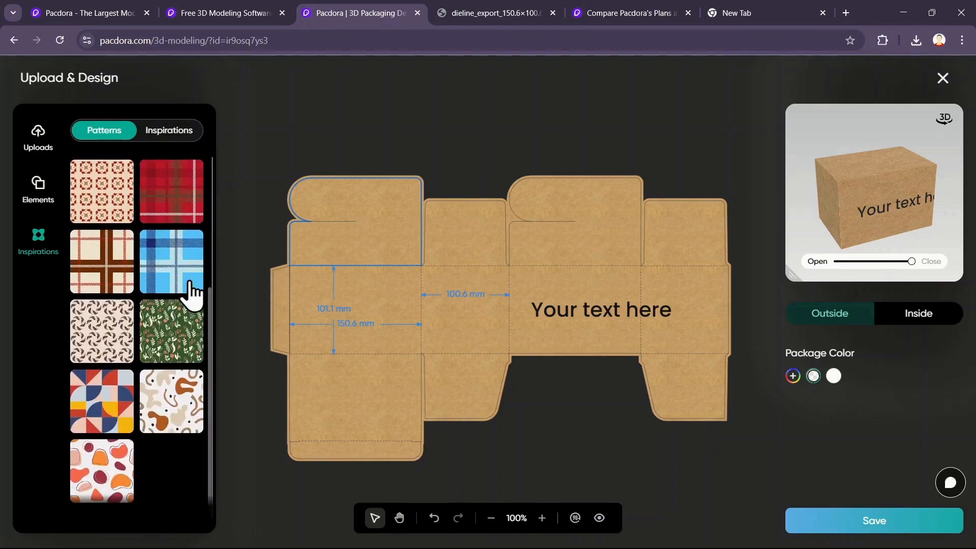
{"action": "left_click", "coordinate": [162, 414]}
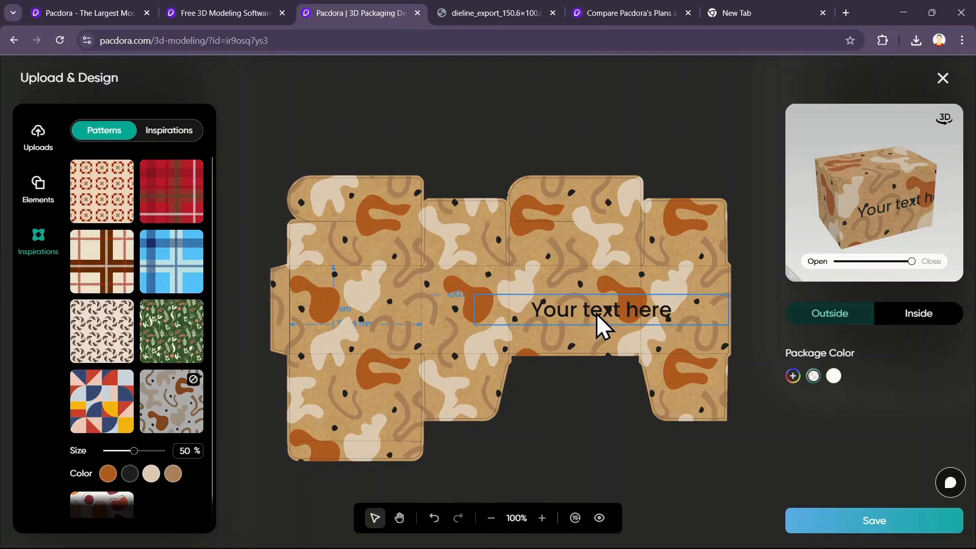
Step: Delete the placeholder text from the outside and switch the design to the inside of the box
{"action": "key", "text": "Delete"}
{"action": "mouse_move", "coordinate": [910, 261]}
{"action": "left_mouse_down"}
{"action": "mouse_move", "coordinate": [834, 262]}
{"action": "mouse_move", "coordinate": [925, 256]}
{"action": "left_mouse_up"}
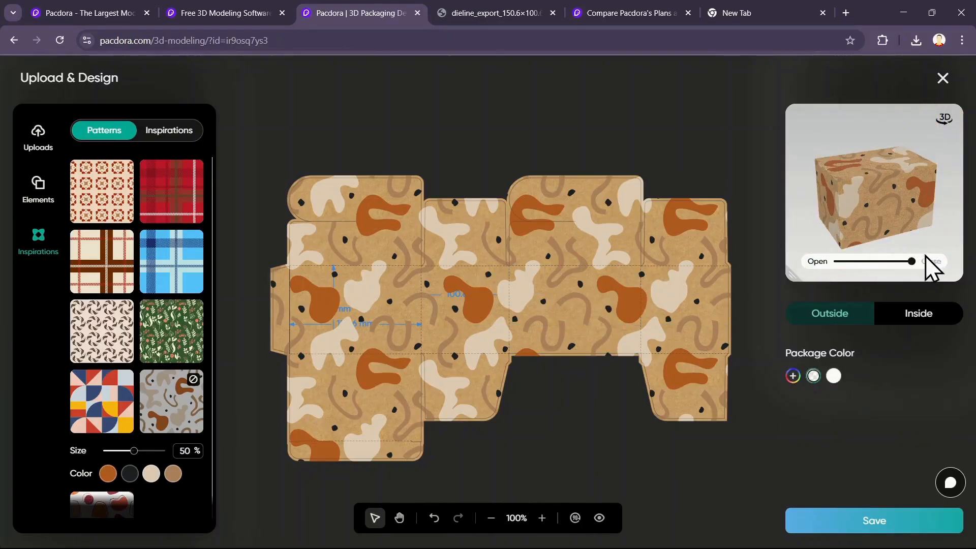
{"action": "left_click", "coordinate": [914, 323]}
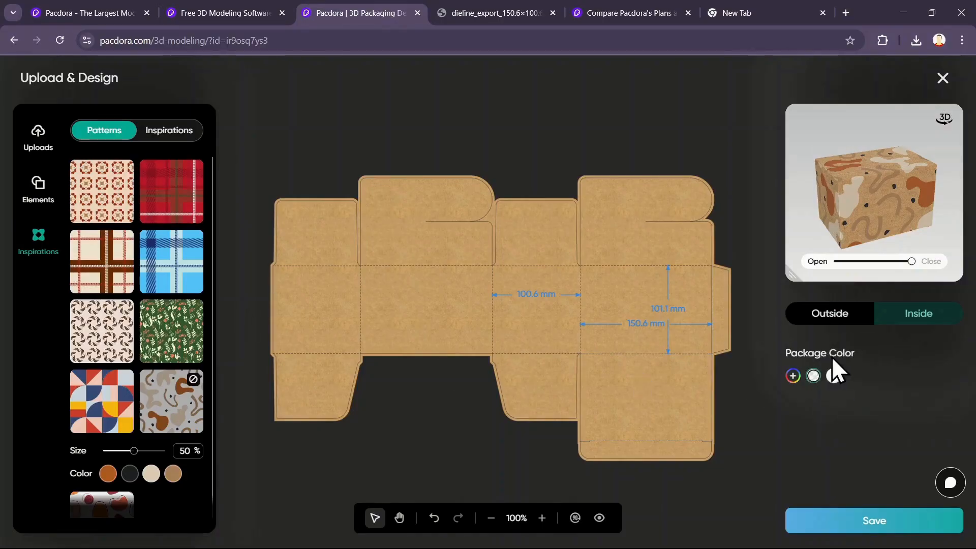
Step: Set the package colour of the box's inside to grey #6e6e6e and save the design
{"action": "left_click", "coordinate": [793, 376]}
{"action": "left_click_drag", "start_coordinate": [669, 274], "coordinate": [639, 292]}
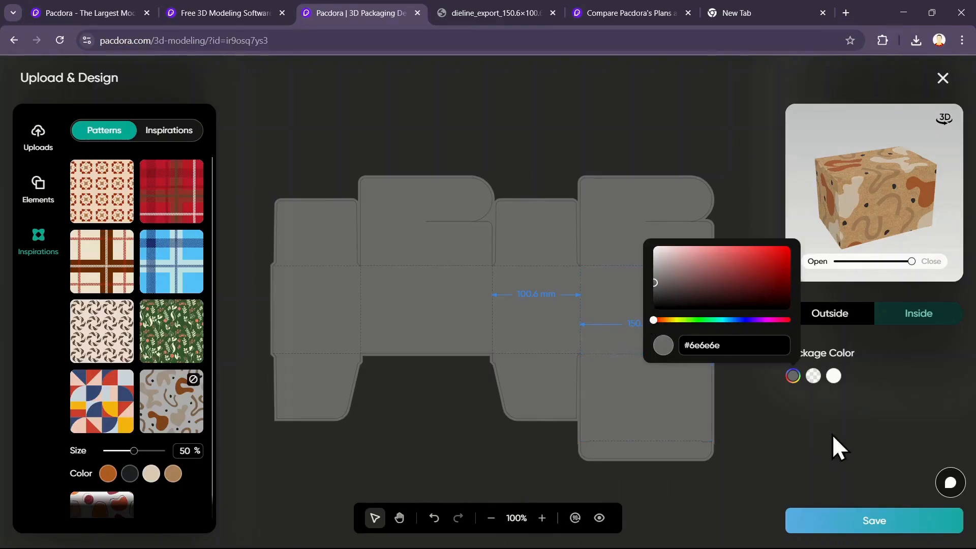
{"action": "left_click", "coordinate": [840, 516]}
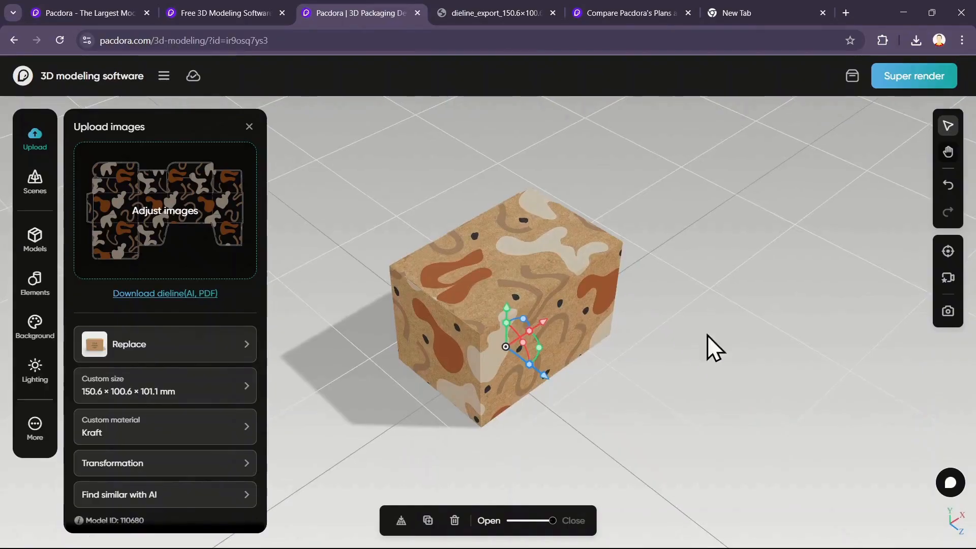
Step: Review the box's custom length, width and height in both inches and millimetres
{"action": "scroll", "coordinate": [163, 283], "scroll_direction": "down", "scroll_amount": 1}
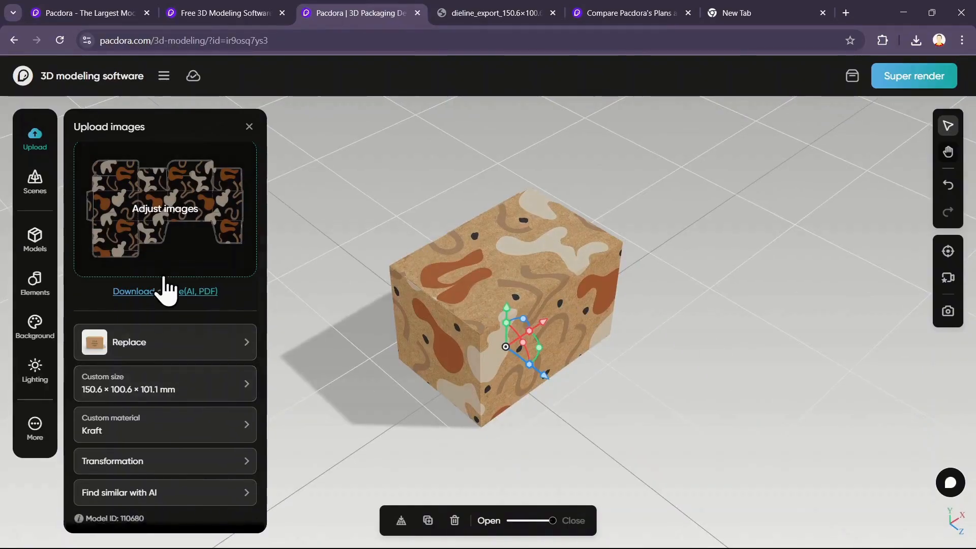
{"action": "left_click", "coordinate": [201, 387]}
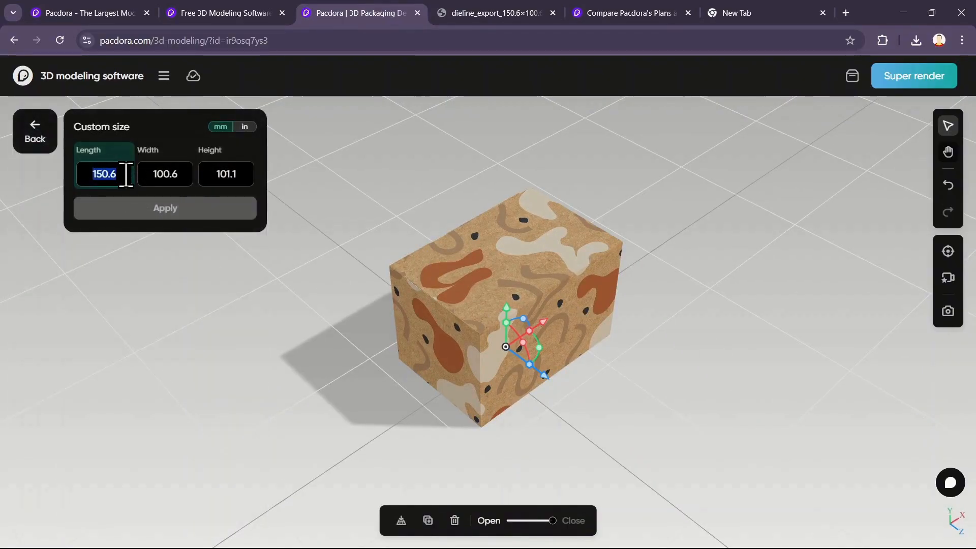
{"action": "left_click", "coordinate": [174, 172]}
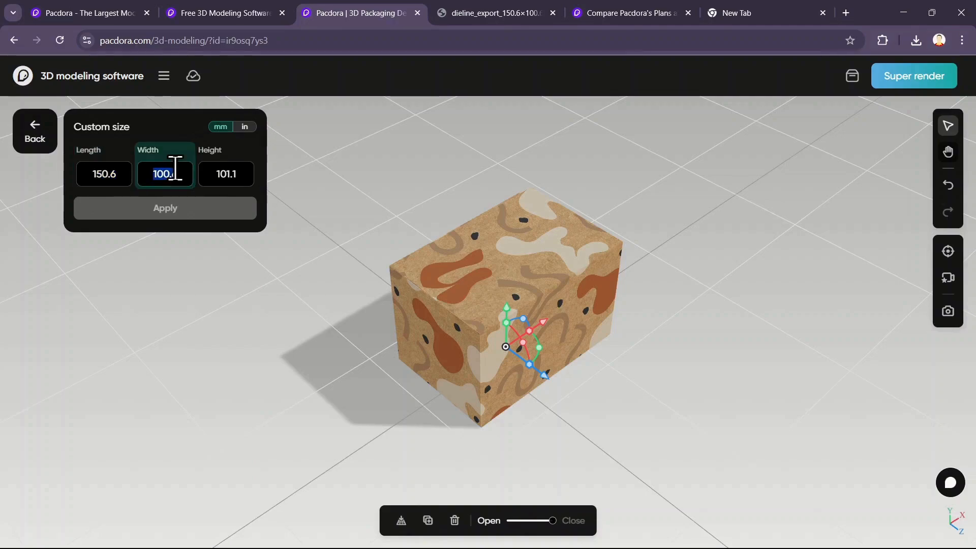
{"action": "left_click", "coordinate": [221, 174]}
{"action": "left_click", "coordinate": [244, 132]}
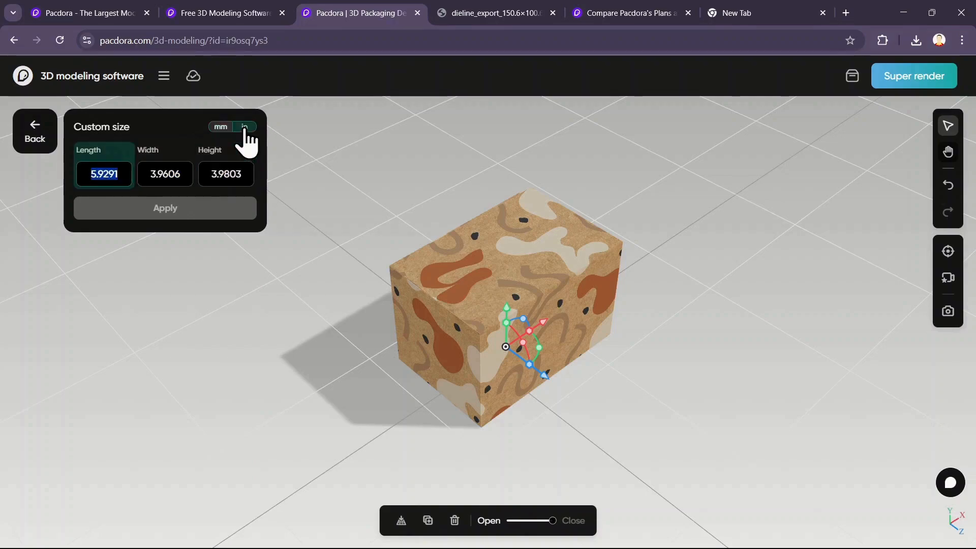
{"action": "left_click", "coordinate": [219, 128]}
{"action": "left_click", "coordinate": [35, 133]}
Step: Review the box's custom material choices and its position, rotation and scale settings
{"action": "left_click", "coordinate": [166, 426]}
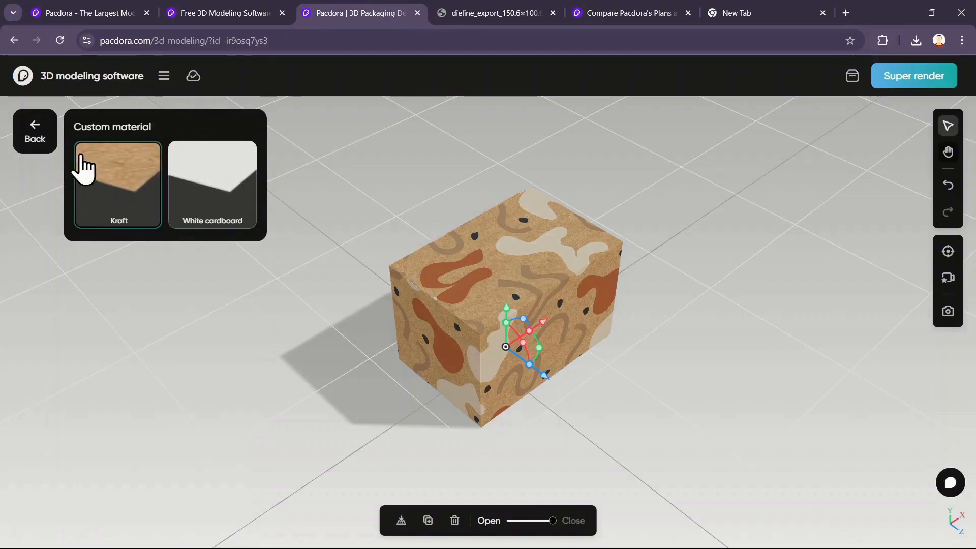
{"action": "left_click", "coordinate": [34, 133]}
{"action": "left_click", "coordinate": [202, 463]}
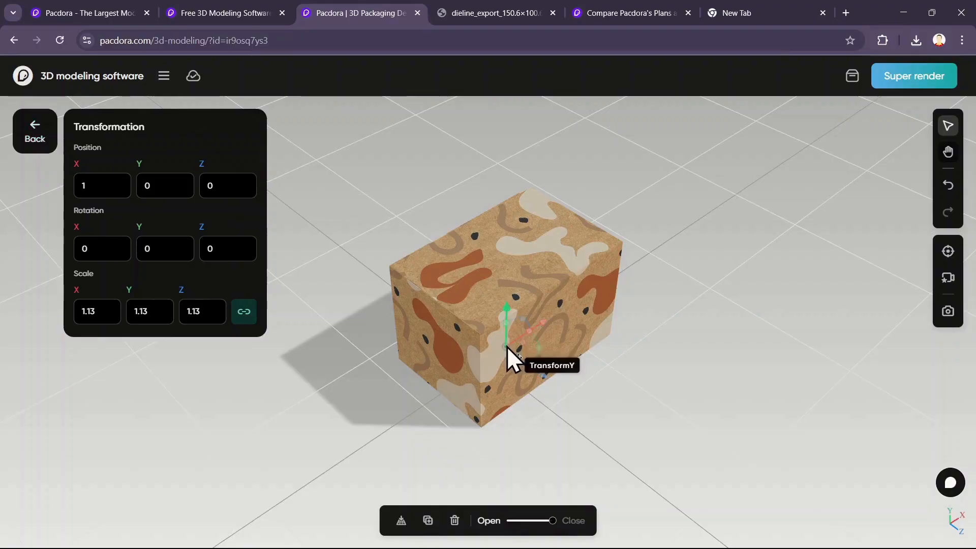
{"action": "left_click", "coordinate": [24, 138]}
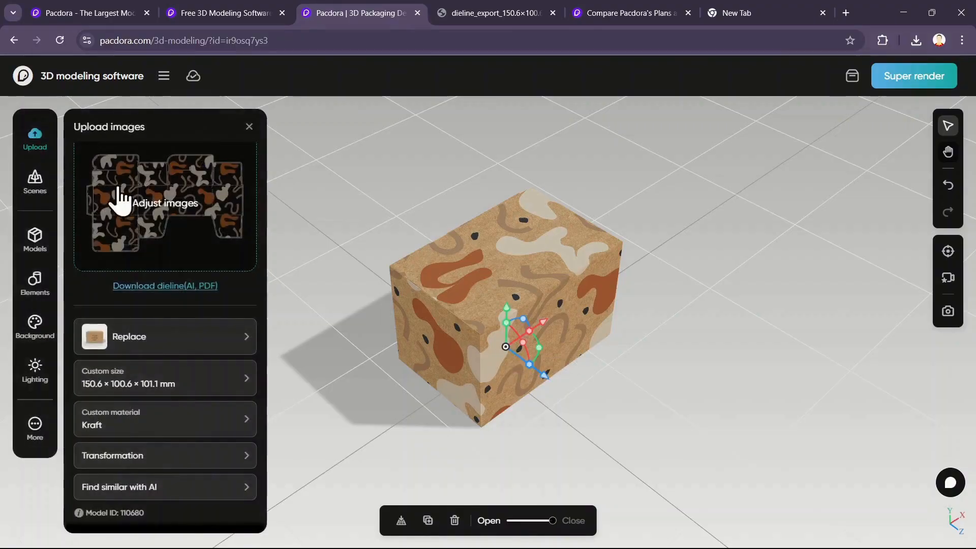
Step: Add a cone from the element shapes to the scene and move it clear of the box
{"action": "left_click", "coordinate": [38, 240]}
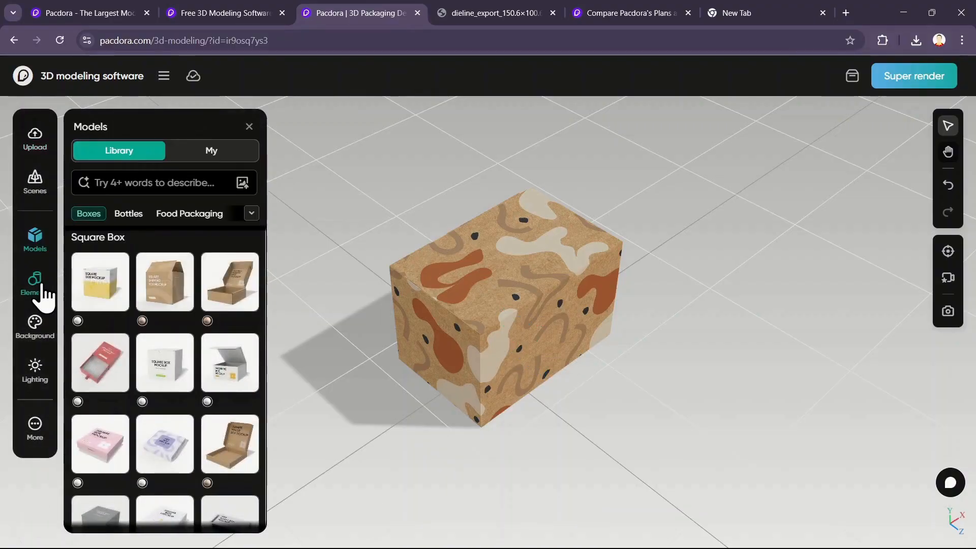
{"action": "left_click", "coordinate": [38, 284]}
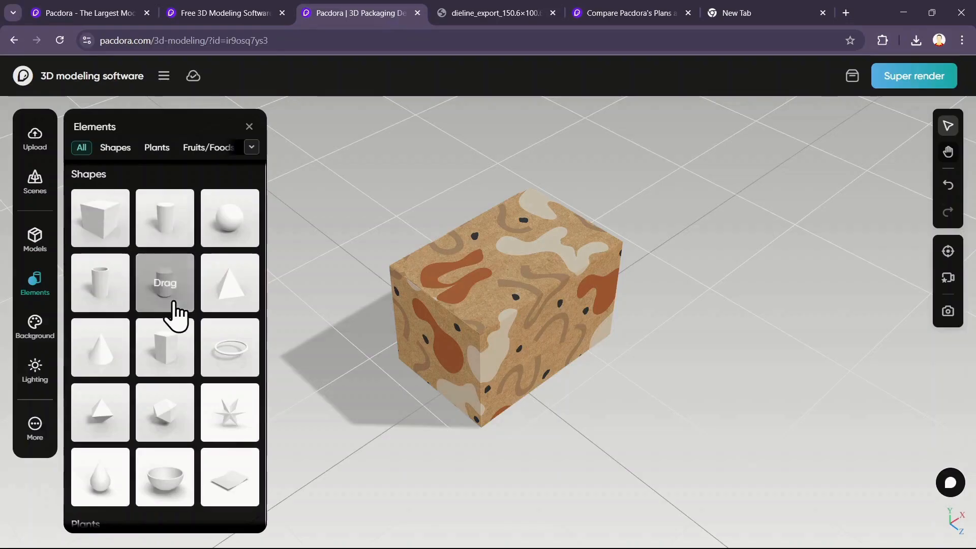
{"action": "left_click", "coordinate": [251, 147]}
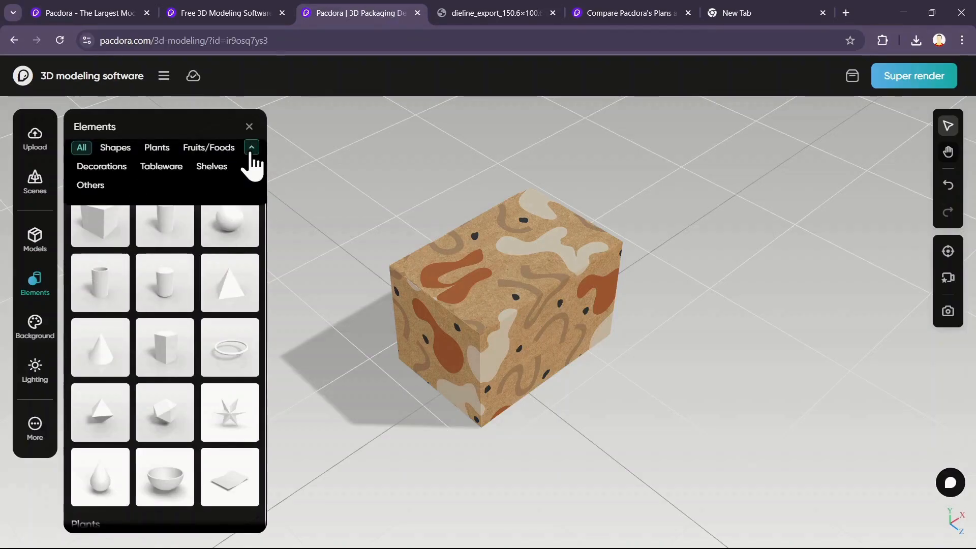
{"action": "left_click", "coordinate": [251, 148]}
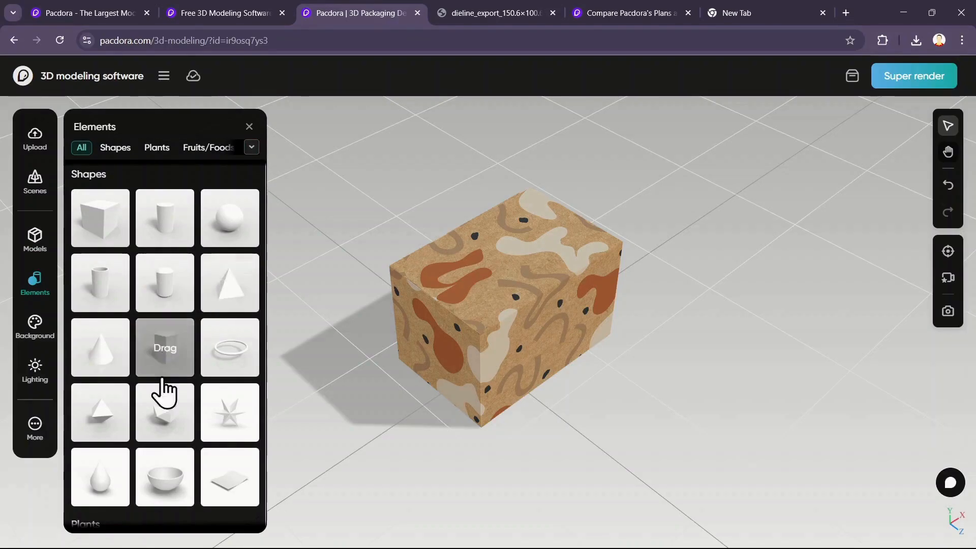
{"action": "left_click", "coordinate": [104, 361]}
{"action": "left_click", "coordinate": [526, 429]}
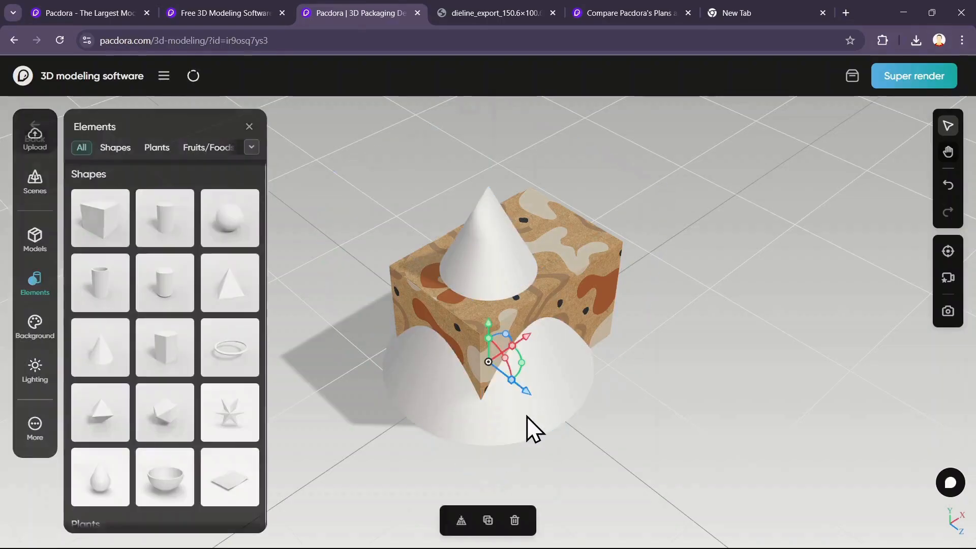
{"action": "left_click_drag", "start_coordinate": [491, 349], "coordinate": [701, 325]}
{"action": "left_click_drag", "start_coordinate": [604, 420], "coordinate": [630, 216]}
Step: Look through the cone's replacement, material and transformation options
{"action": "left_click", "coordinate": [243, 168]}
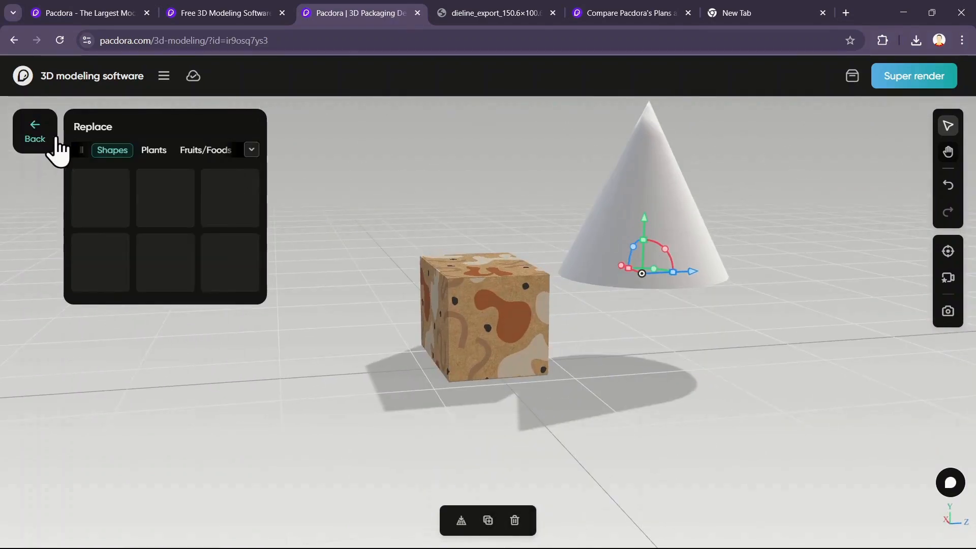
{"action": "left_click", "coordinate": [48, 147]}
{"action": "left_click", "coordinate": [127, 199]}
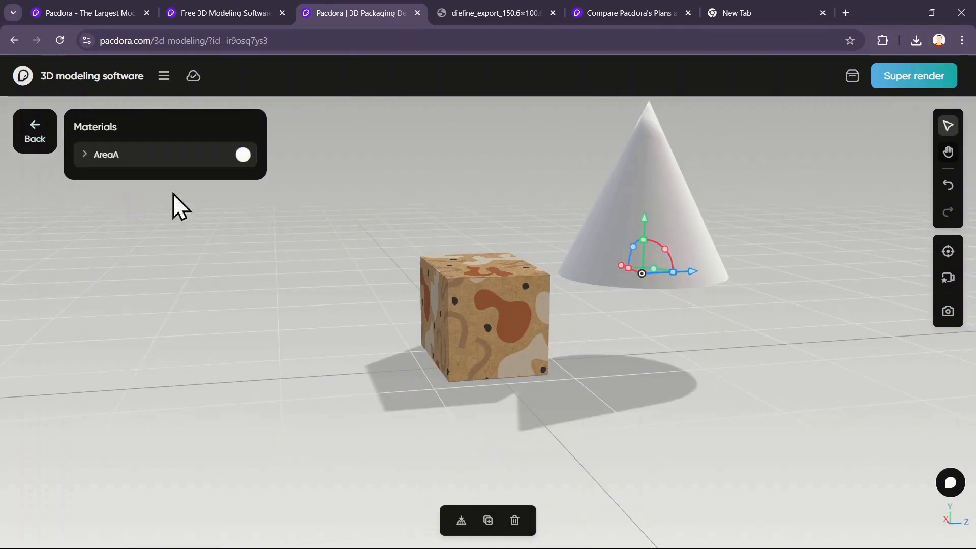
{"action": "left_click", "coordinate": [44, 153]}
{"action": "left_click", "coordinate": [149, 244]}
{"action": "left_click", "coordinate": [44, 162]}
{"action": "left_click", "coordinate": [36, 153]}
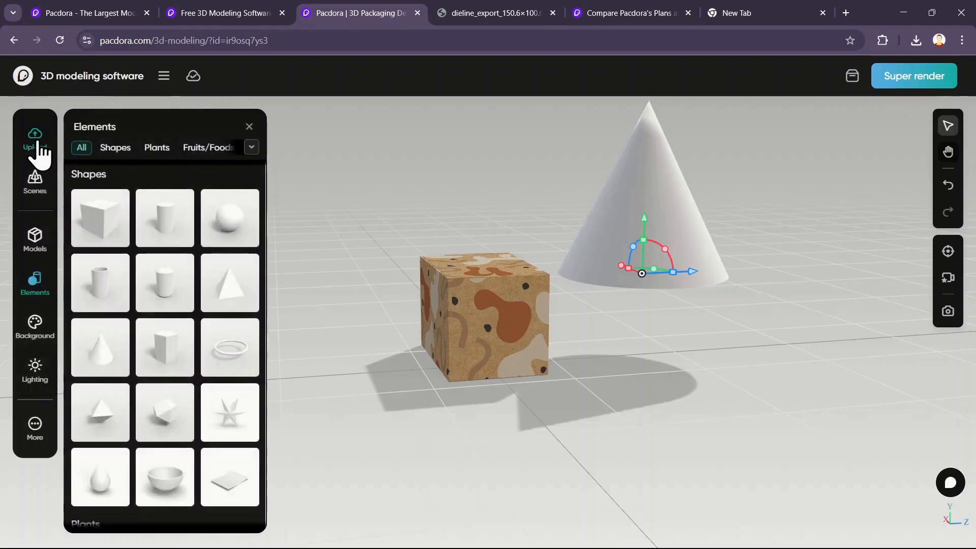
Step: Look through the plant and tableware elements and the other element categories
{"action": "scroll", "coordinate": [187, 262], "scroll_direction": "down", "scroll_amount": 10}
{"action": "left_click", "coordinate": [251, 147]}
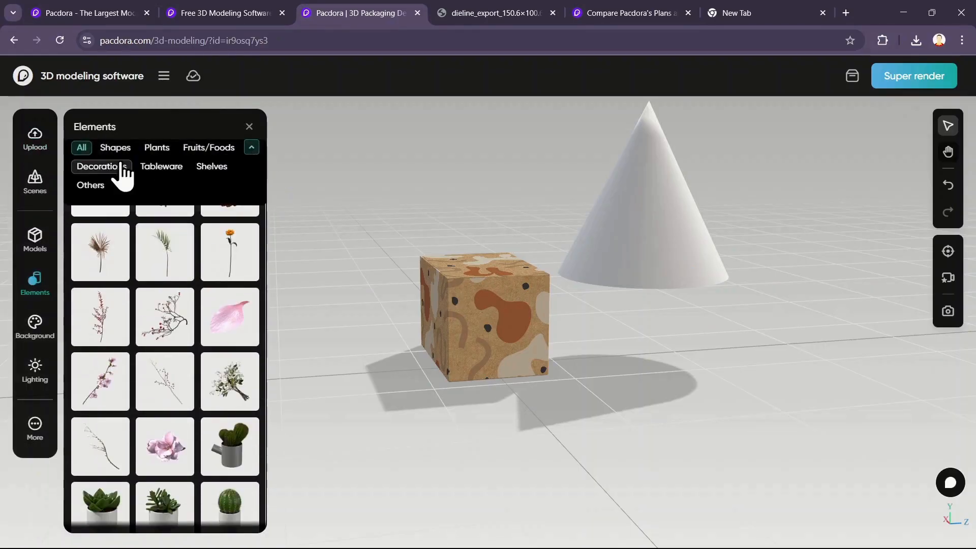
{"action": "left_click", "coordinate": [161, 166]}
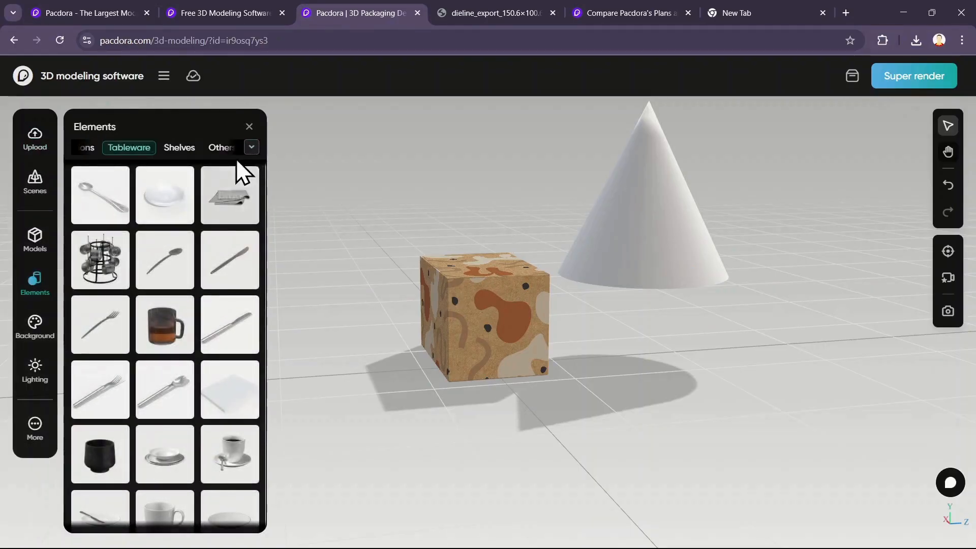
{"action": "left_click", "coordinate": [251, 149]}
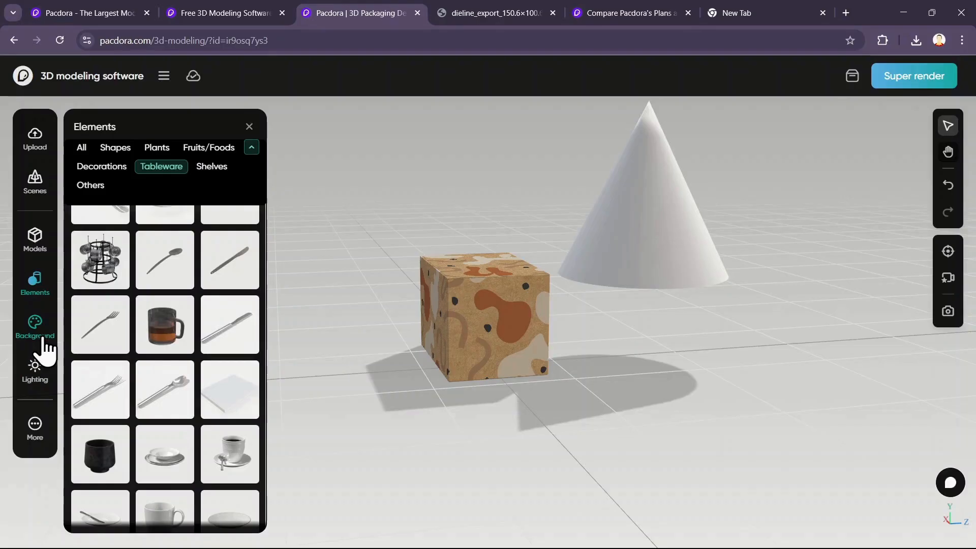
Step: Apply the dark charcoal gradient to the scene background and open the background image upload option
{"action": "left_click", "coordinate": [35, 328]}
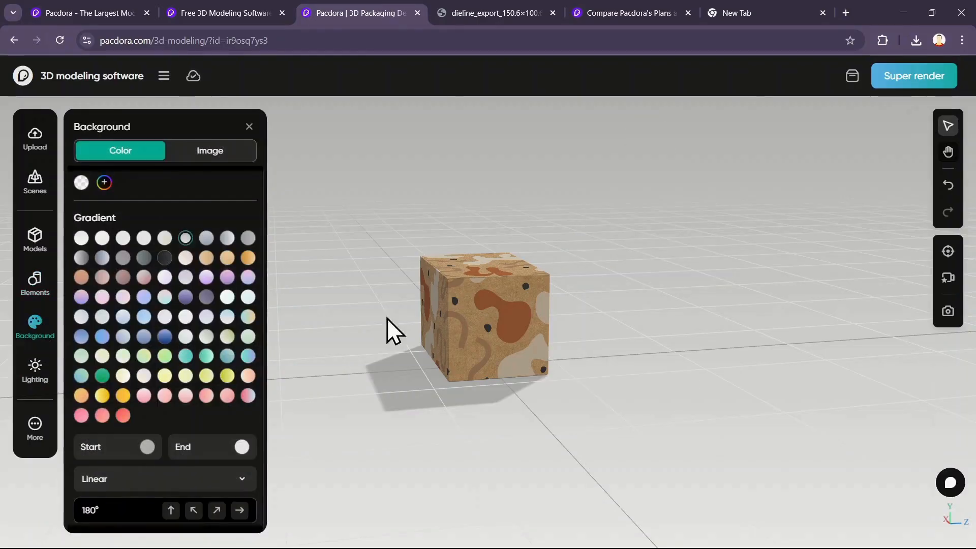
{"action": "left_click_drag", "start_coordinate": [391, 330], "coordinate": [425, 399]}
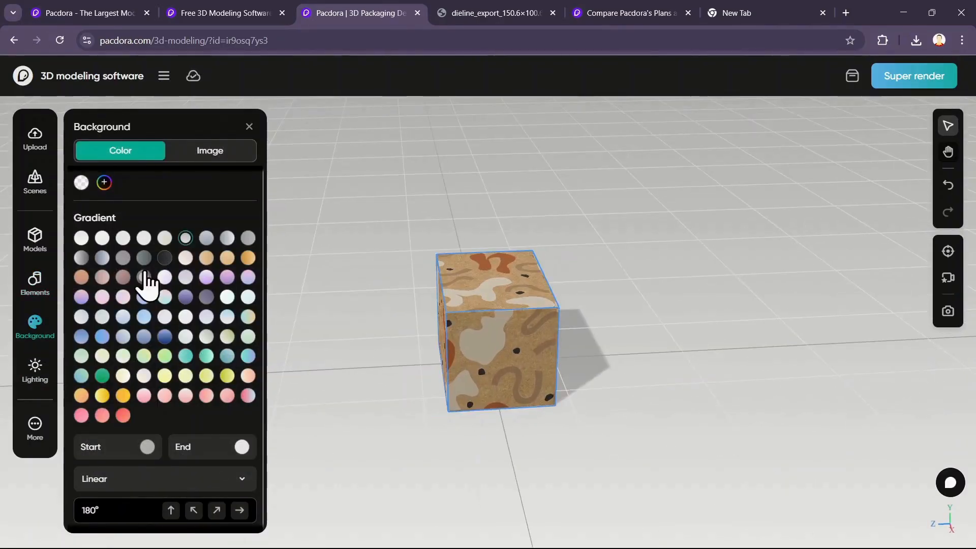
{"action": "left_click", "coordinate": [165, 257]}
{"action": "left_click_drag", "start_coordinate": [397, 386], "coordinate": [418, 322]}
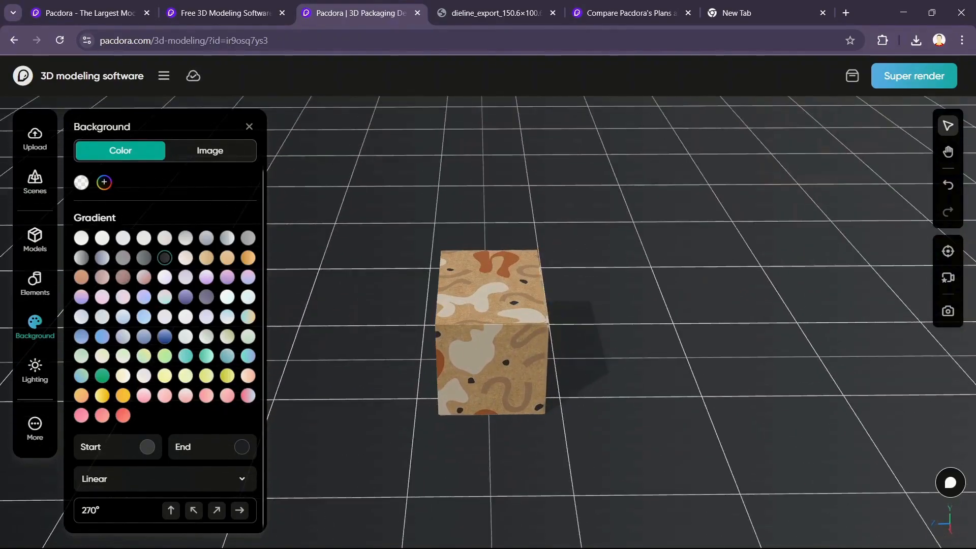
{"action": "left_click", "coordinate": [220, 155]}
{"action": "left_click_drag", "start_coordinate": [331, 314], "coordinate": [613, 367]}
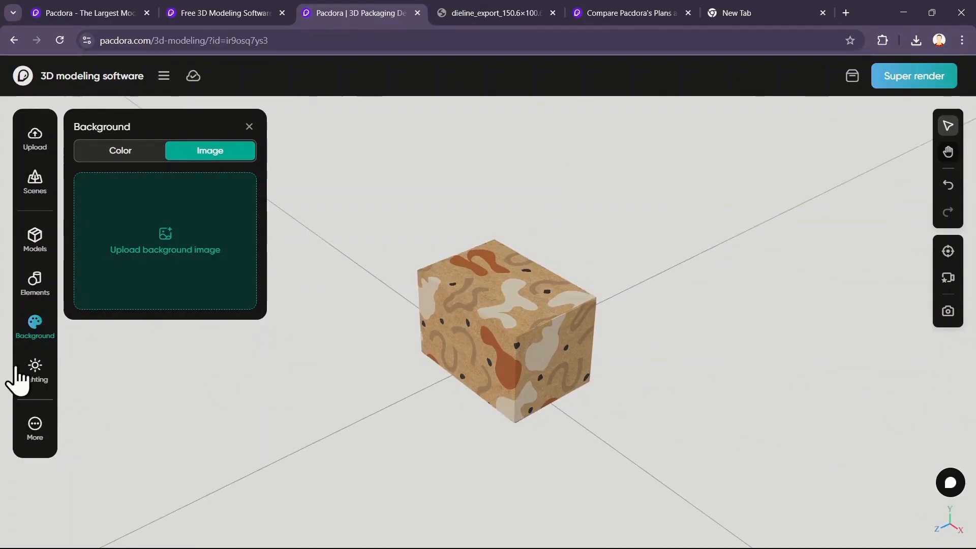
Step: Apply the Silky moonlight lighting preset to the scene
{"action": "left_click", "coordinate": [36, 373]}
{"action": "left_click", "coordinate": [137, 153]}
{"action": "scroll", "coordinate": [190, 238], "scroll_direction": "down", "scroll_amount": 1}
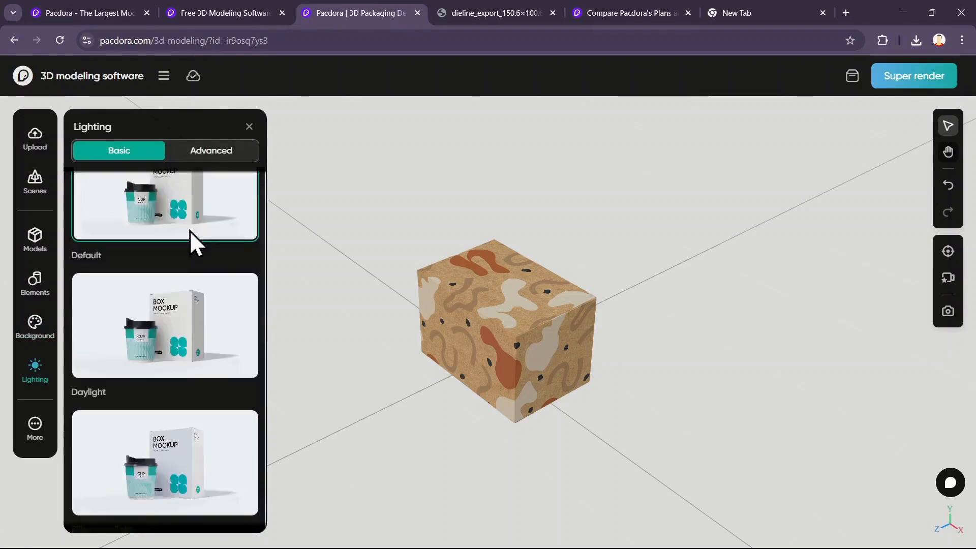
{"action": "scroll", "coordinate": [193, 259], "scroll_direction": "down", "scroll_amount": 5}
{"action": "left_click", "coordinate": [178, 282]}
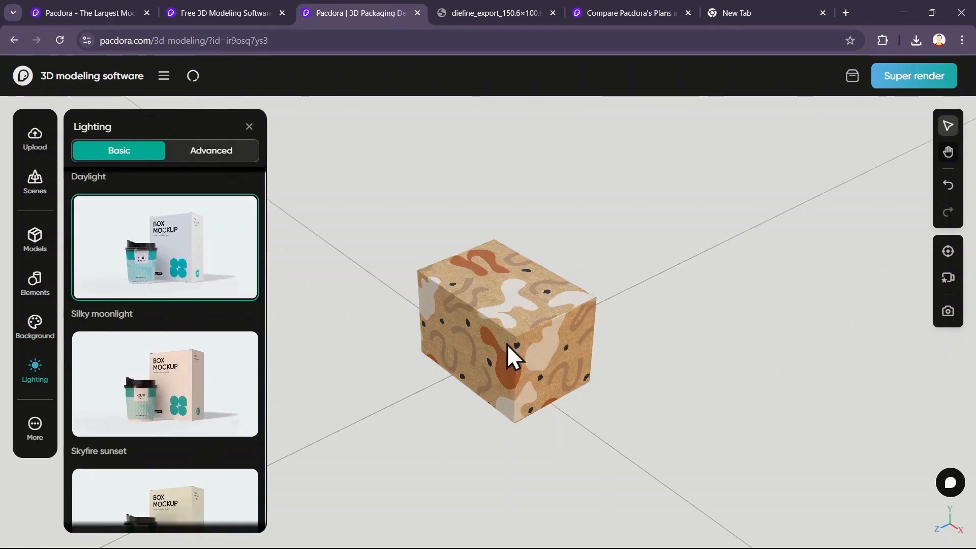
{"action": "left_click_drag", "start_coordinate": [507, 343], "coordinate": [412, 330]}
{"action": "left_click_drag", "start_coordinate": [613, 382], "coordinate": [564, 399]}
Step: Set the scene lighting's brightness to 61% in the advanced lighting settings
{"action": "scroll", "coordinate": [154, 292], "scroll_direction": "down", "scroll_amount": 4}
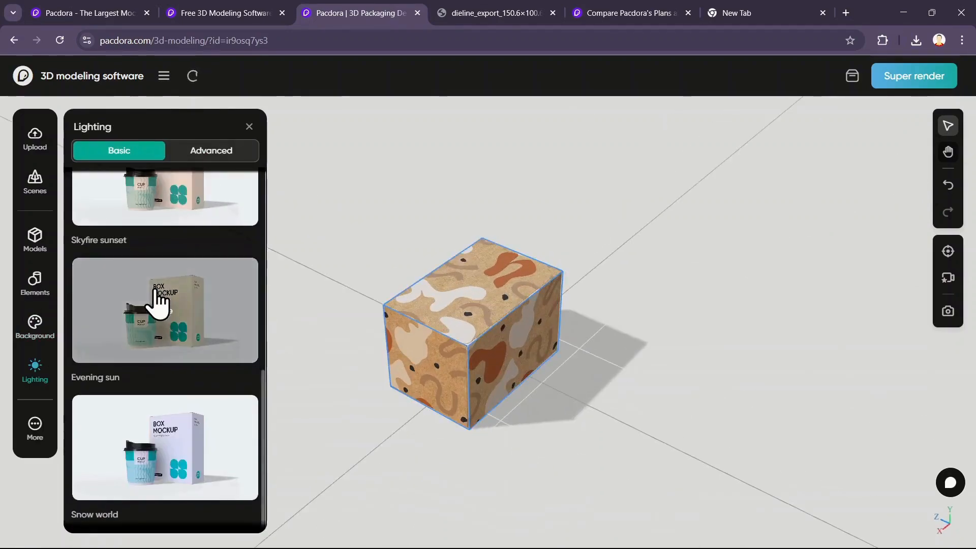
{"action": "left_click", "coordinate": [208, 153]}
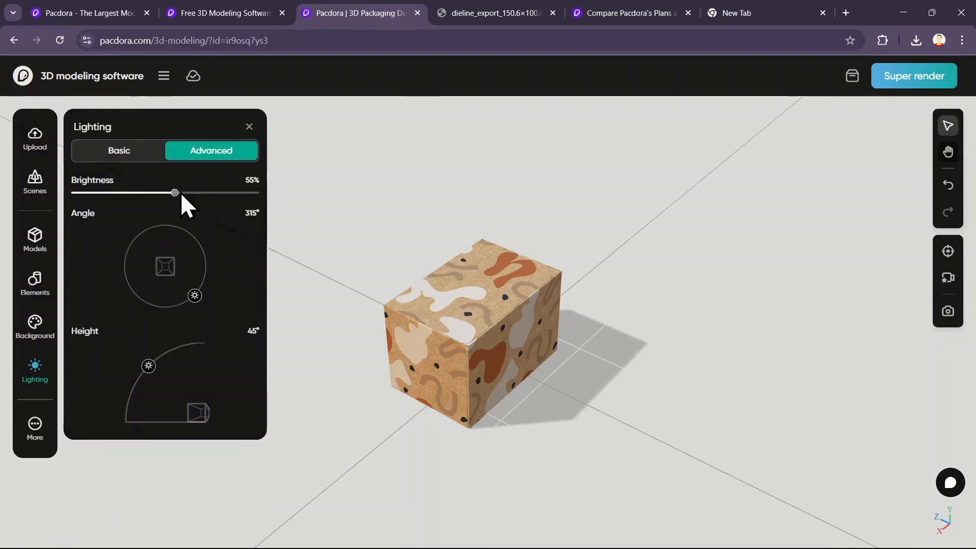
{"action": "mouse_move", "coordinate": [178, 194]}
{"action": "left_mouse_down"}
{"action": "mouse_move", "coordinate": [213, 193]}
{"action": "mouse_move", "coordinate": [160, 194]}
{"action": "mouse_move", "coordinate": [186, 193]}
{"action": "left_mouse_up"}
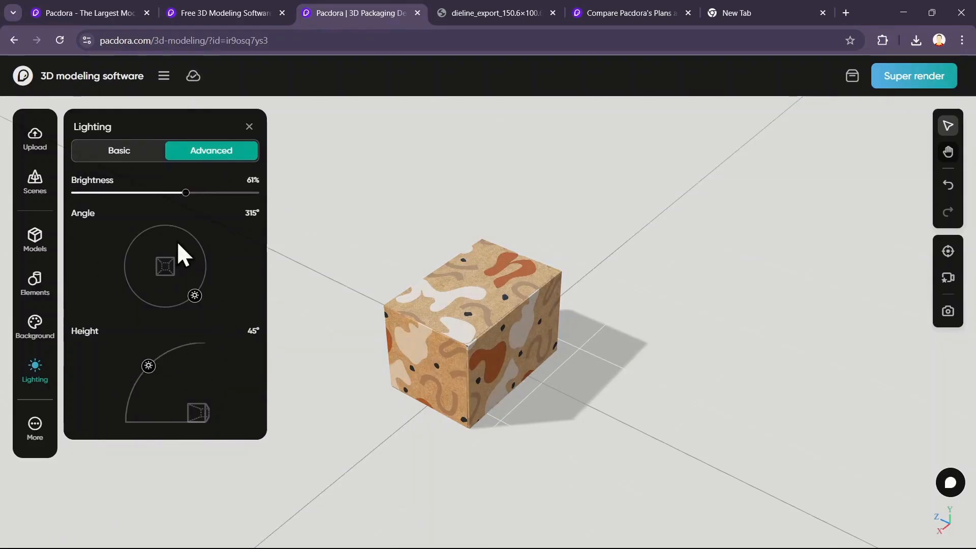
Step: Switch to the basic scene that repeats the box in several diagonal rows
{"action": "left_click", "coordinate": [35, 187]}
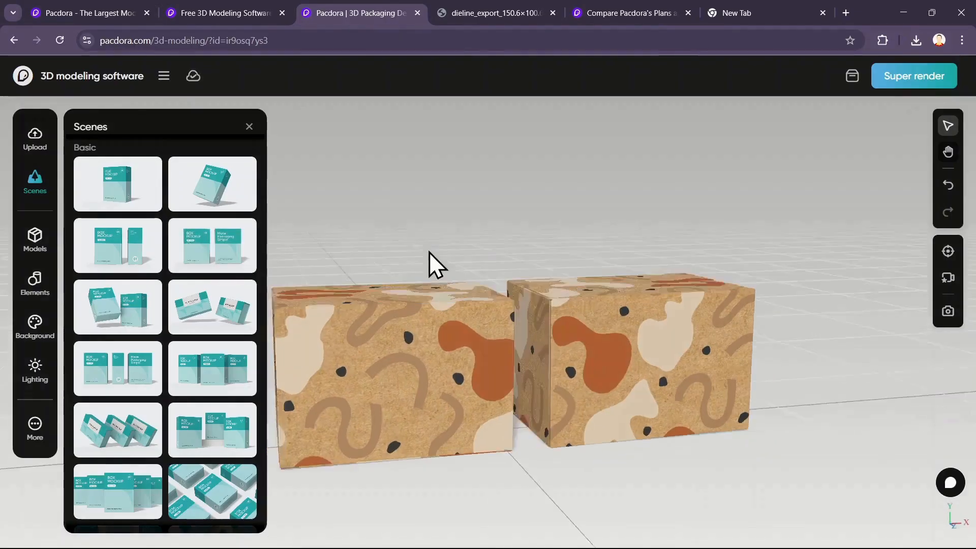
{"action": "left_click", "coordinate": [41, 140]}
{"action": "scroll", "coordinate": [200, 274], "scroll_direction": "down", "scroll_amount": 3}
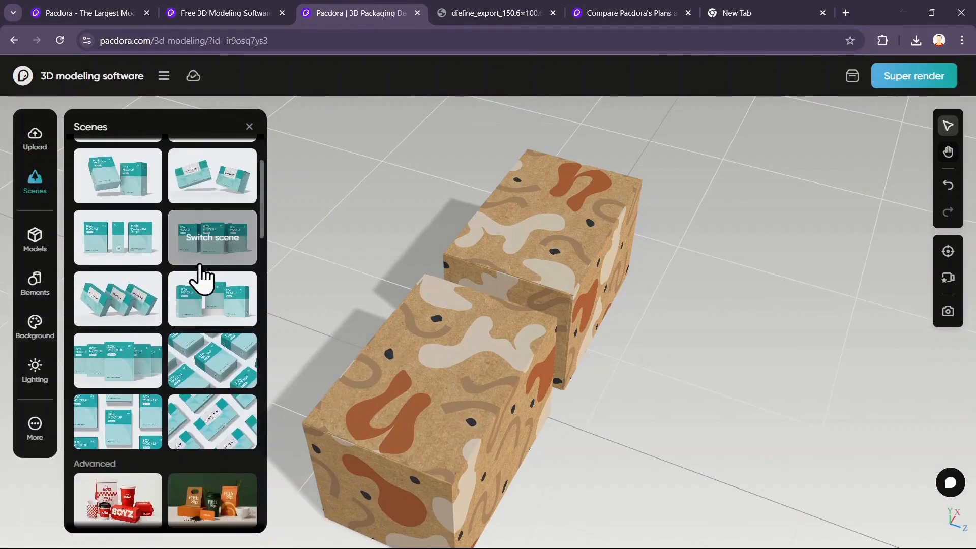
{"action": "scroll", "coordinate": [201, 277], "scroll_direction": "down", "scroll_amount": 1}
{"action": "left_click", "coordinate": [218, 299]}
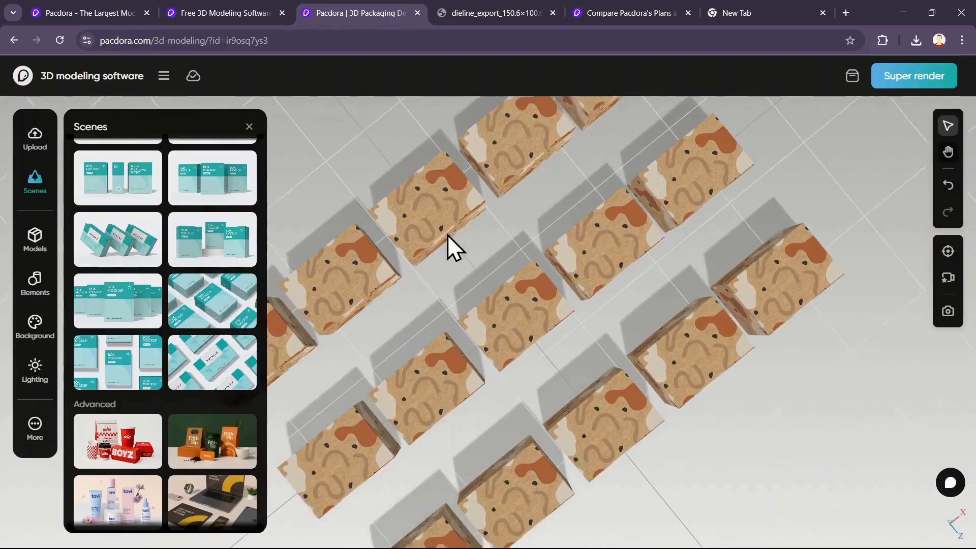
Step: Select single boxes in the front row of the arrangement, ending with the one at the row's end
{"action": "left_click_drag", "start_coordinate": [451, 272], "coordinate": [541, 174]}
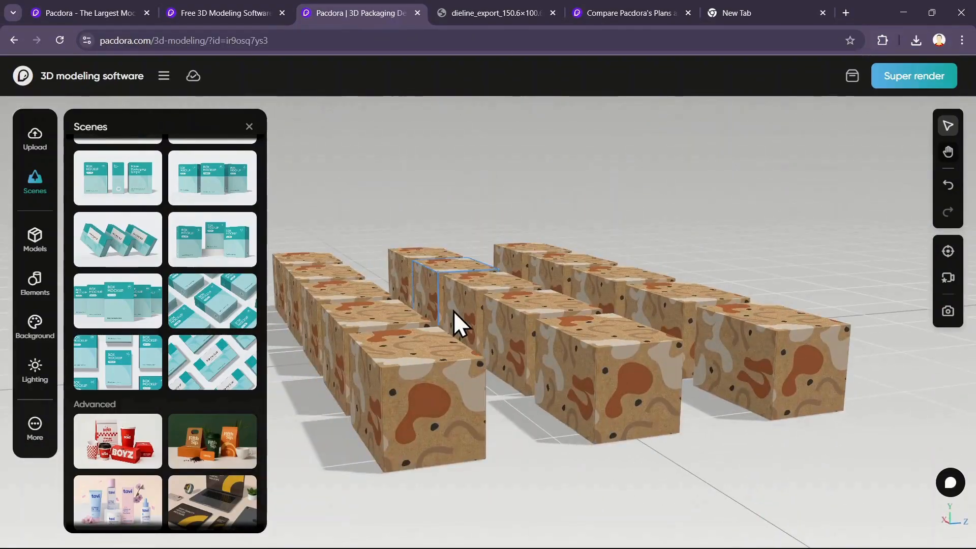
{"action": "left_click_drag", "start_coordinate": [453, 310], "coordinate": [541, 349]}
{"action": "left_click", "coordinate": [571, 398]}
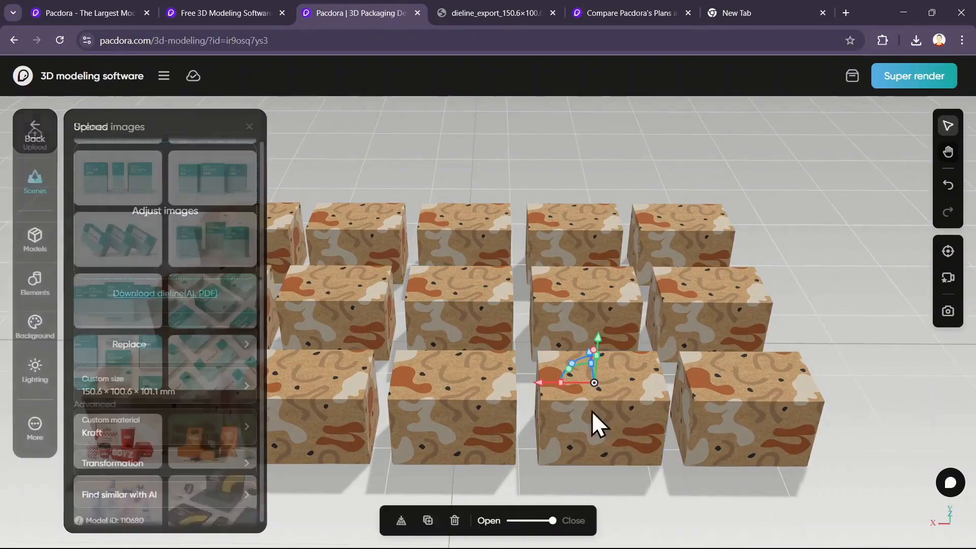
{"action": "left_click", "coordinate": [711, 435]}
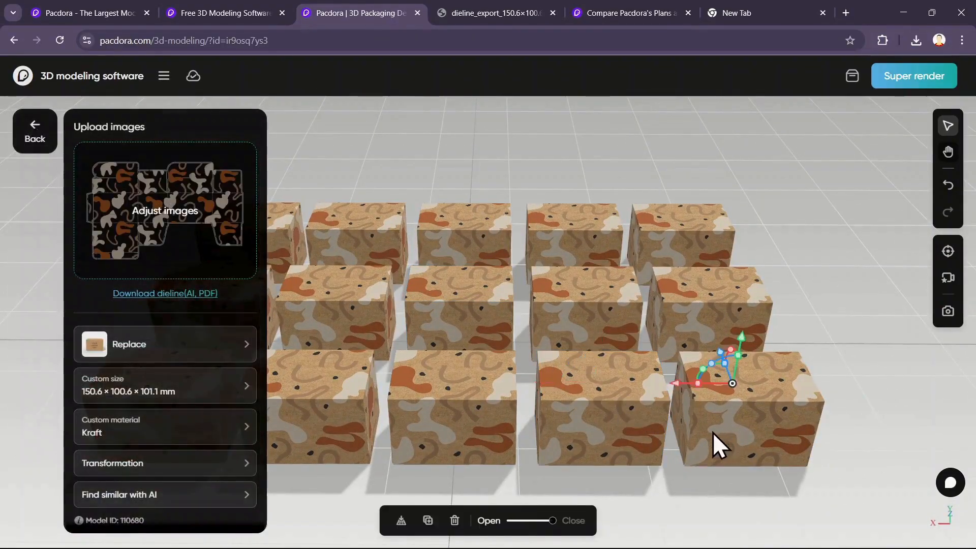
Step: Render and export the box arrangement with Super render as a PNG image with a 16:9 ratio
{"action": "left_click", "coordinate": [565, 314]}
{"action": "left_click", "coordinate": [35, 134]}
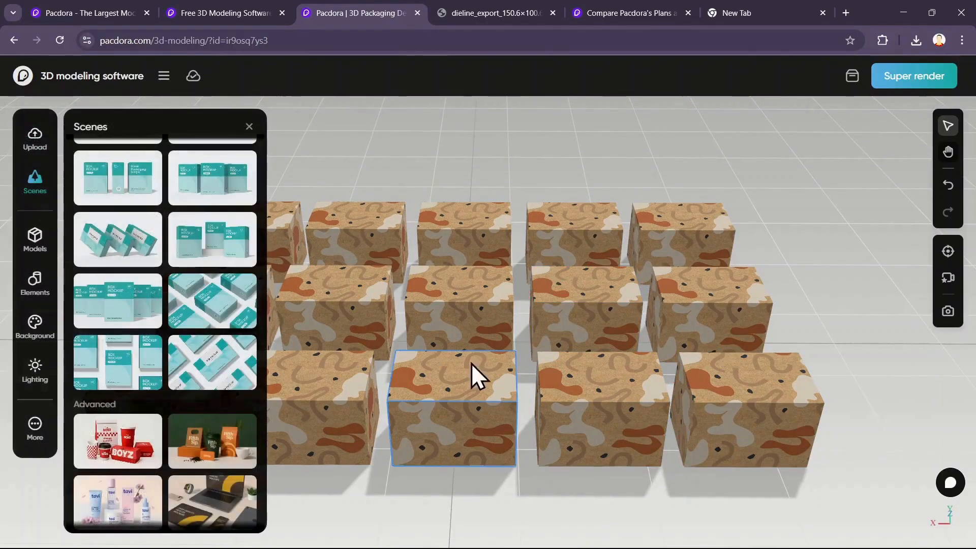
{"action": "left_click", "coordinate": [910, 77]}
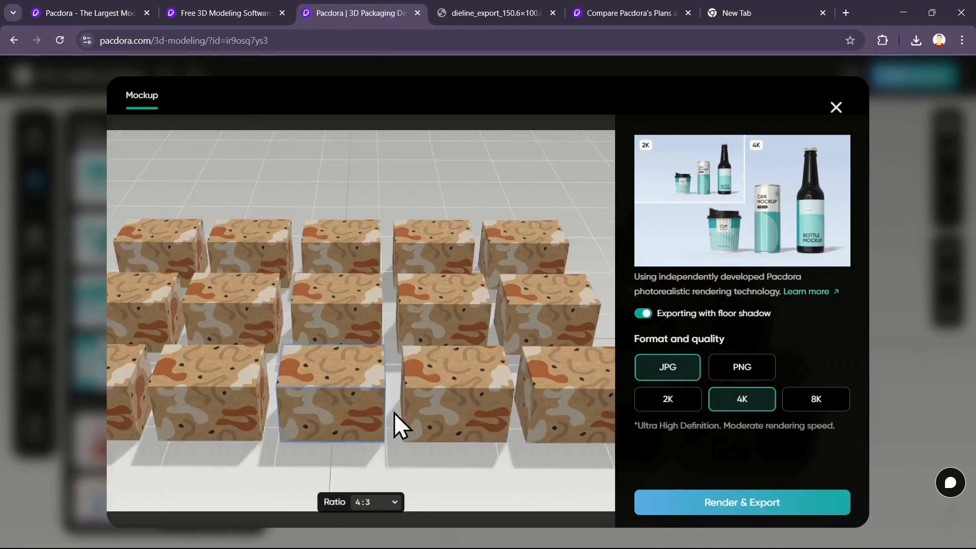
{"action": "left_click", "coordinate": [394, 516]}
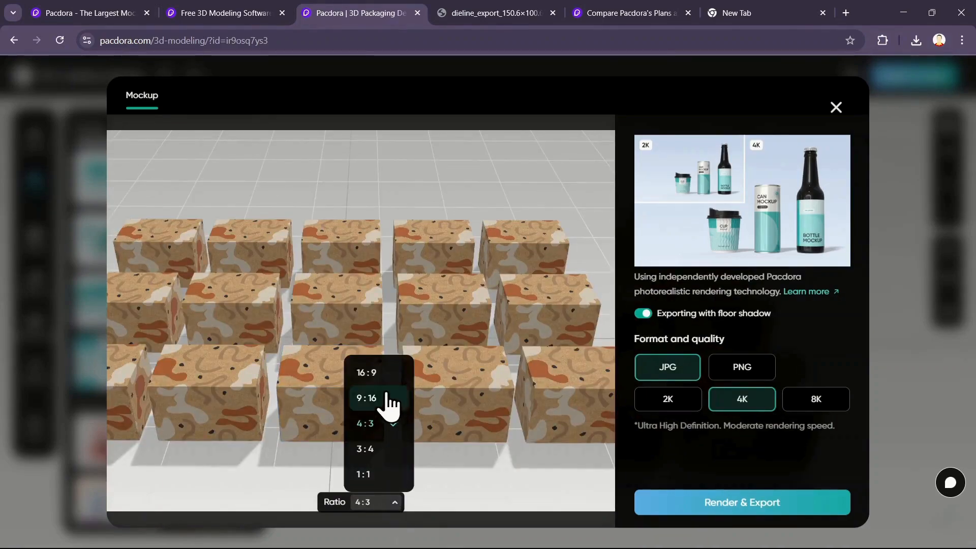
{"action": "left_click", "coordinate": [384, 374]}
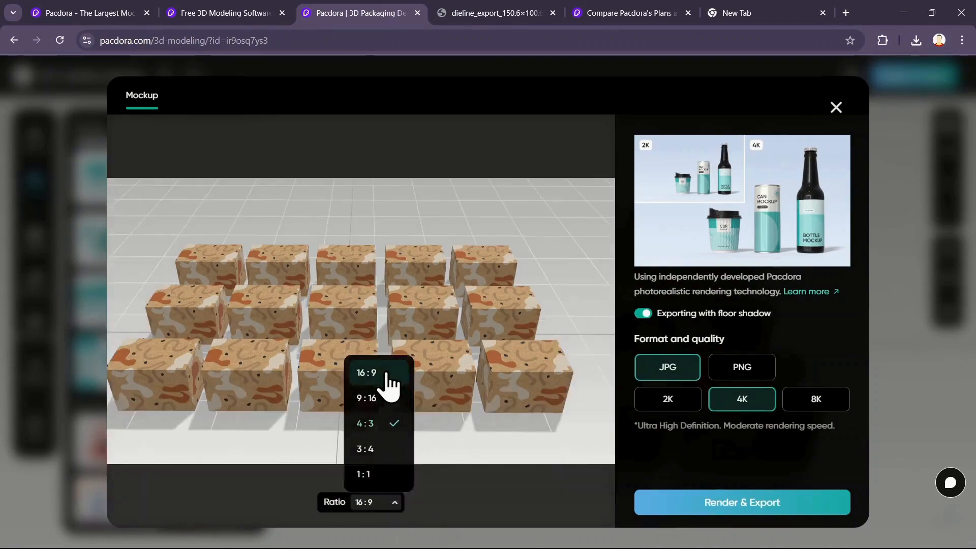
{"action": "left_click", "coordinate": [392, 512]}
{"action": "left_click", "coordinate": [395, 511]}
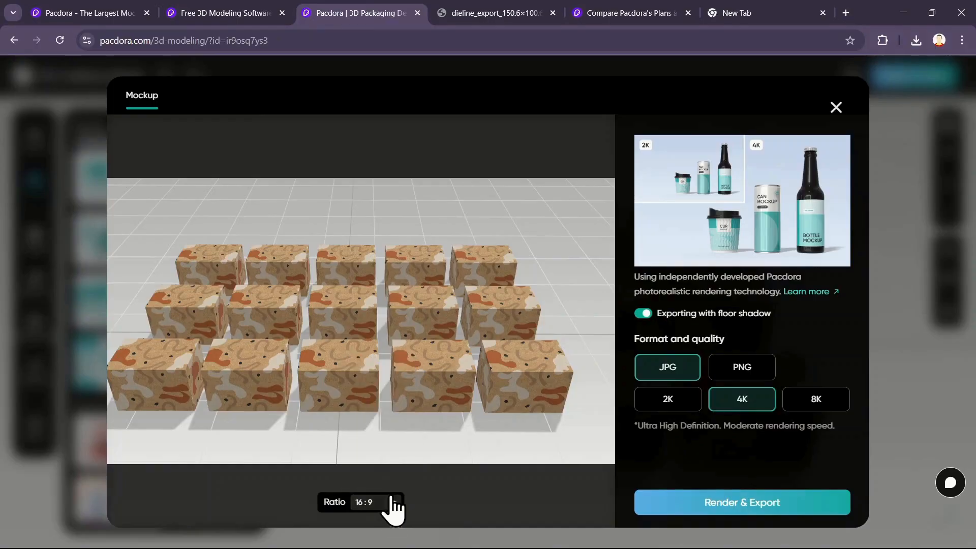
{"action": "left_click", "coordinate": [737, 368]}
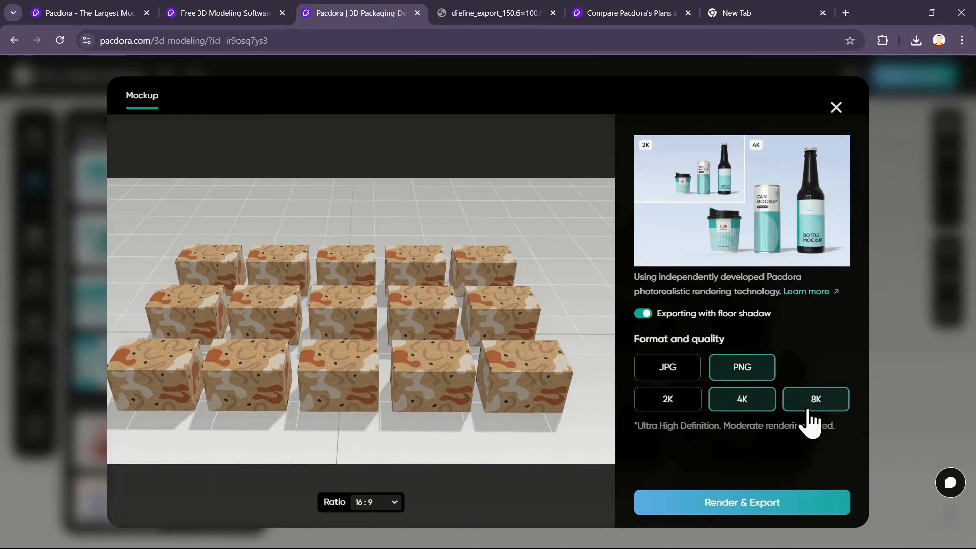
{"action": "left_click", "coordinate": [732, 505]}
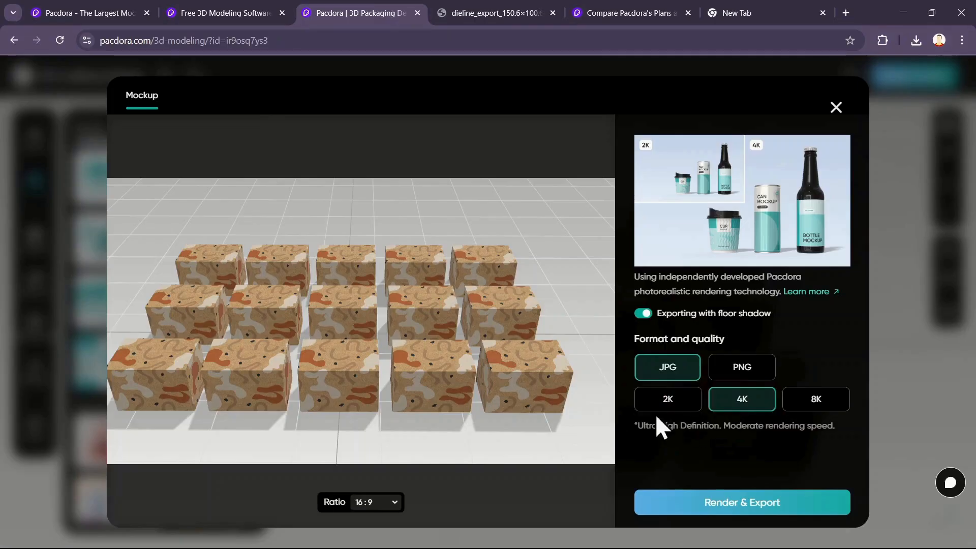
Step: Switch to the Pacdora pricing page and compare the plans' yearly prices with the monthly ones
{"action": "left_click", "coordinate": [610, 7]}
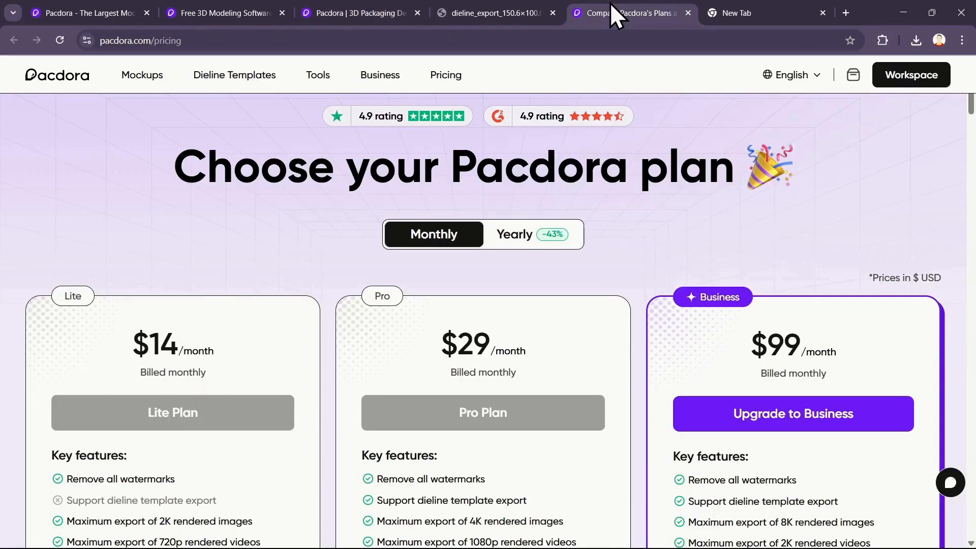
{"action": "scroll", "coordinate": [634, 189], "scroll_direction": "down", "scroll_amount": 1}
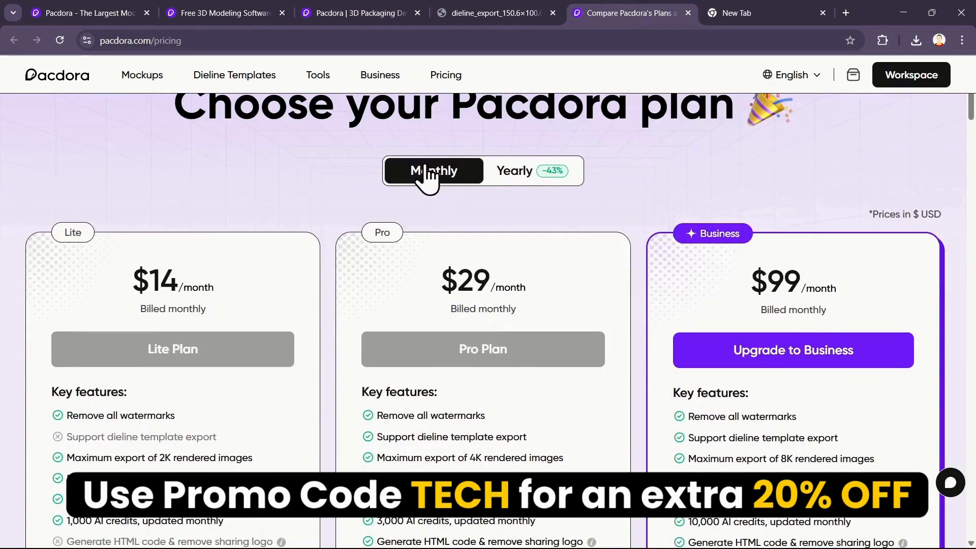
{"action": "left_click", "coordinate": [518, 172]}
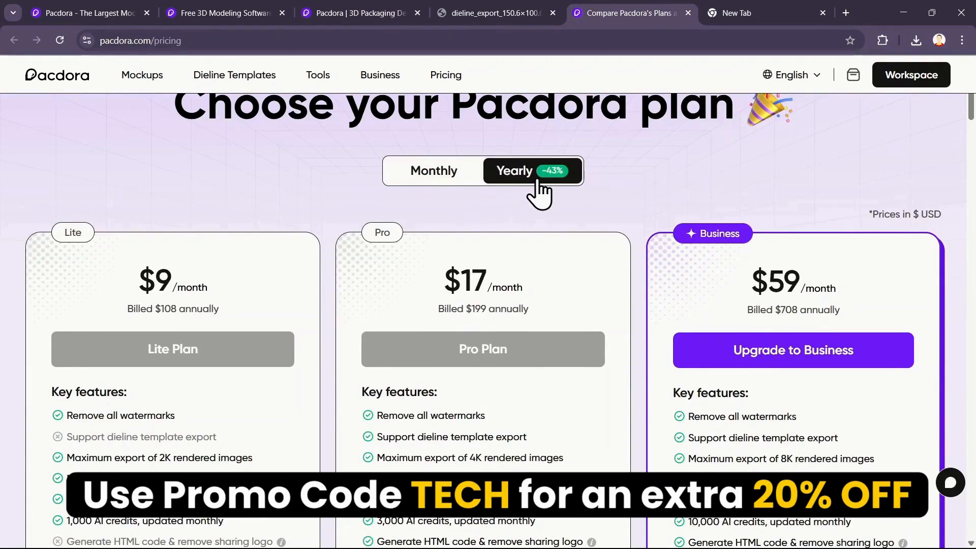
{"action": "left_click", "coordinate": [422, 173]}
{"action": "scroll", "coordinate": [426, 274], "scroll_direction": "down", "scroll_amount": 1}
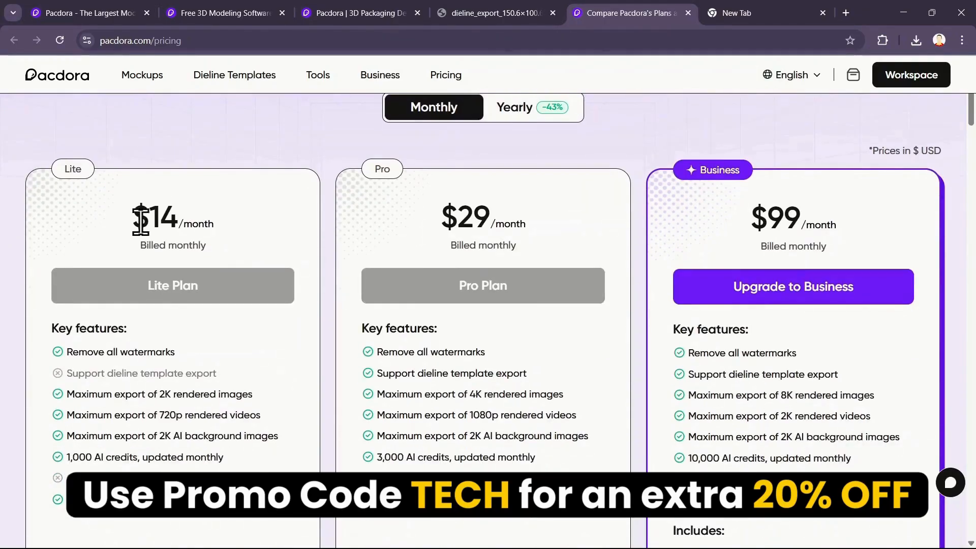
Step: Examine the monthly prices of the Lite, Pro and Business plans and the Lite plan's watermark removal feature
{"action": "left_click_drag", "start_coordinate": [150, 218], "coordinate": [221, 227]}
{"action": "left_click_drag", "start_coordinate": [459, 222], "coordinate": [528, 227]}
{"action": "left_click_drag", "start_coordinate": [766, 211], "coordinate": [852, 230]}
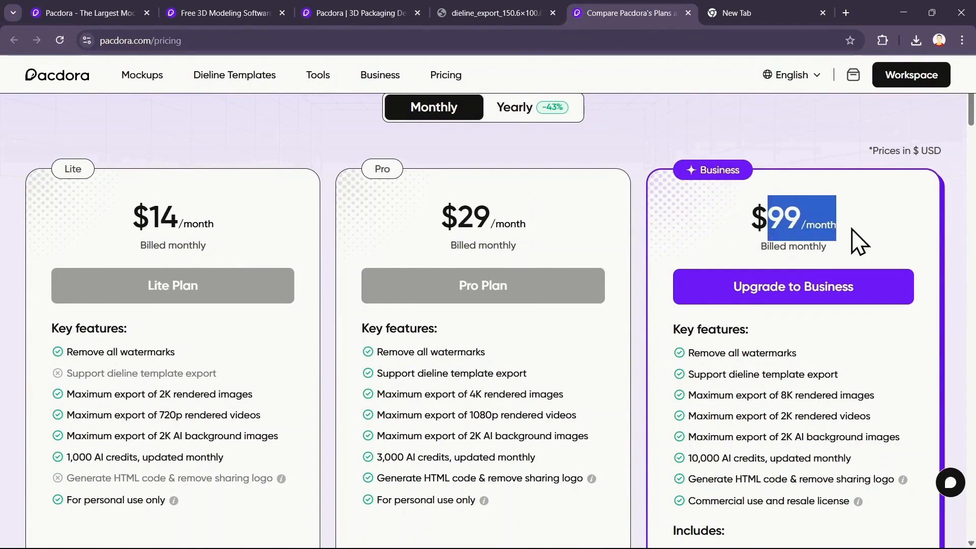
{"action": "scroll", "coordinate": [285, 330], "scroll_direction": "down", "scroll_amount": 1}
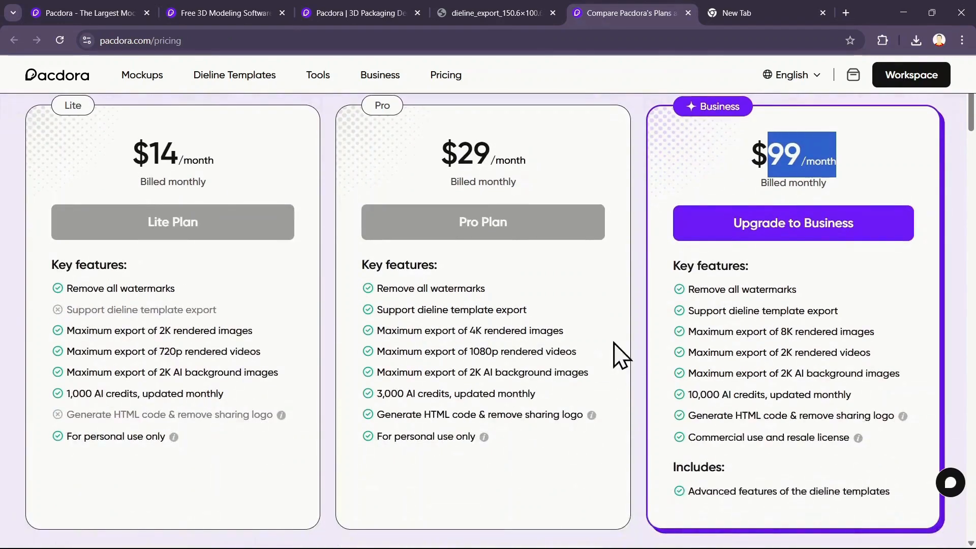
{"action": "triple_click", "coordinate": [73, 291]}
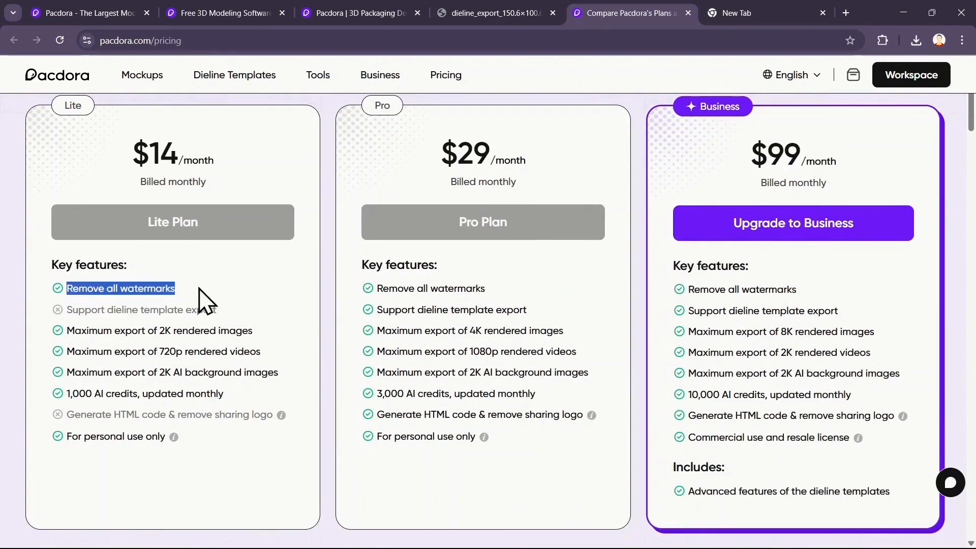
{"action": "scroll", "coordinate": [277, 359], "scroll_direction": "up", "scroll_amount": 2}
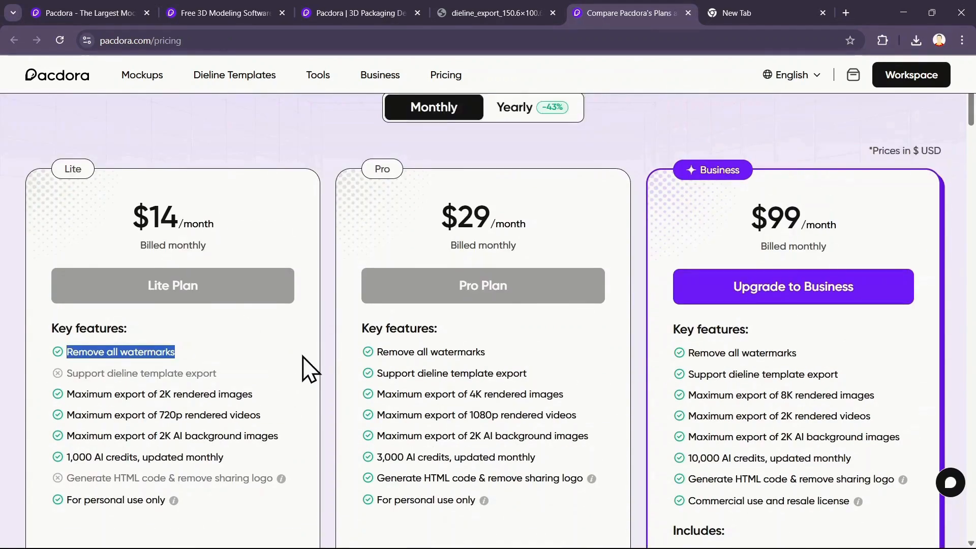
Step: Switch the plans to yearly billing and open the checkout for upgrading to the Business plan
{"action": "left_click", "coordinate": [514, 175]}
{"action": "scroll", "coordinate": [495, 231], "scroll_direction": "up", "scroll_amount": 1}
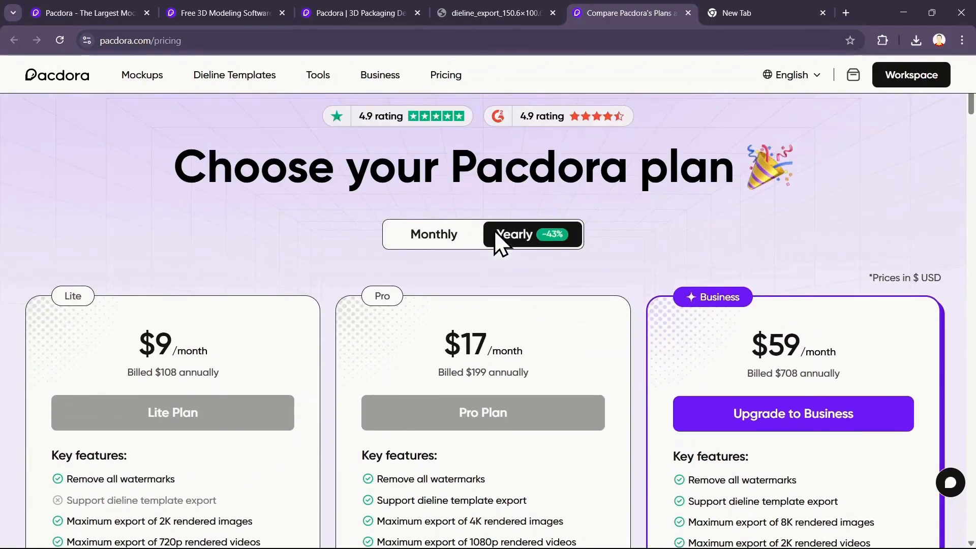
{"action": "scroll", "coordinate": [526, 218], "scroll_direction": "down", "scroll_amount": 1}
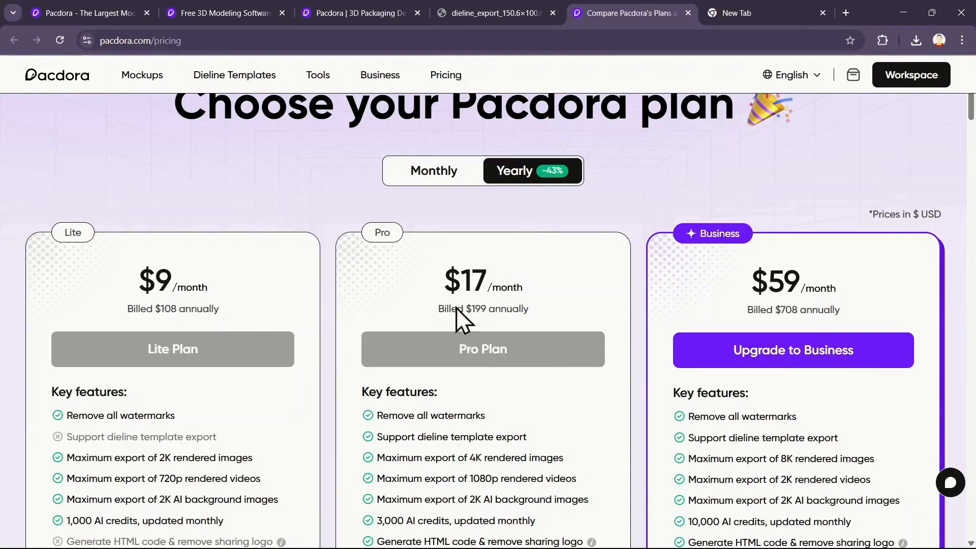
{"action": "scroll", "coordinate": [496, 273], "scroll_direction": "down", "scroll_amount": 1}
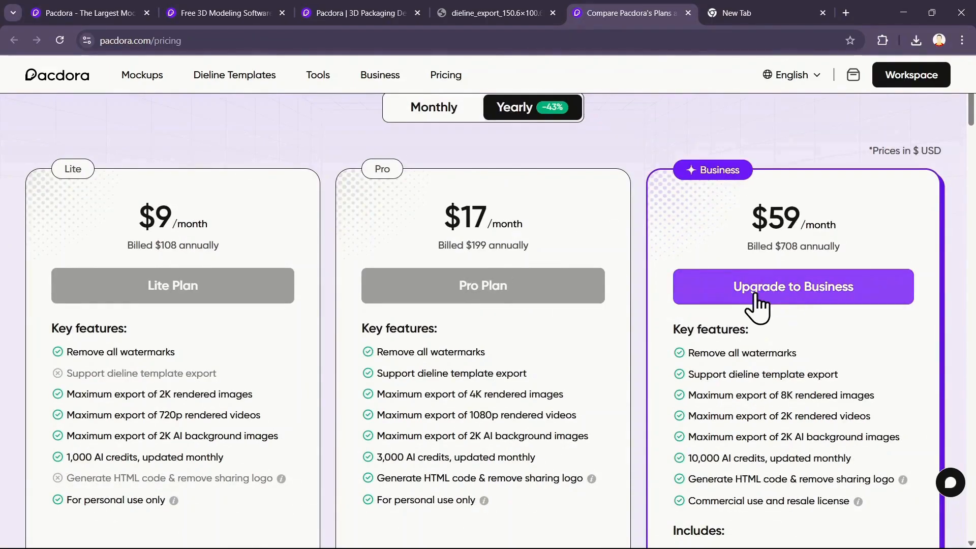
{"action": "left_click", "coordinate": [760, 291]}
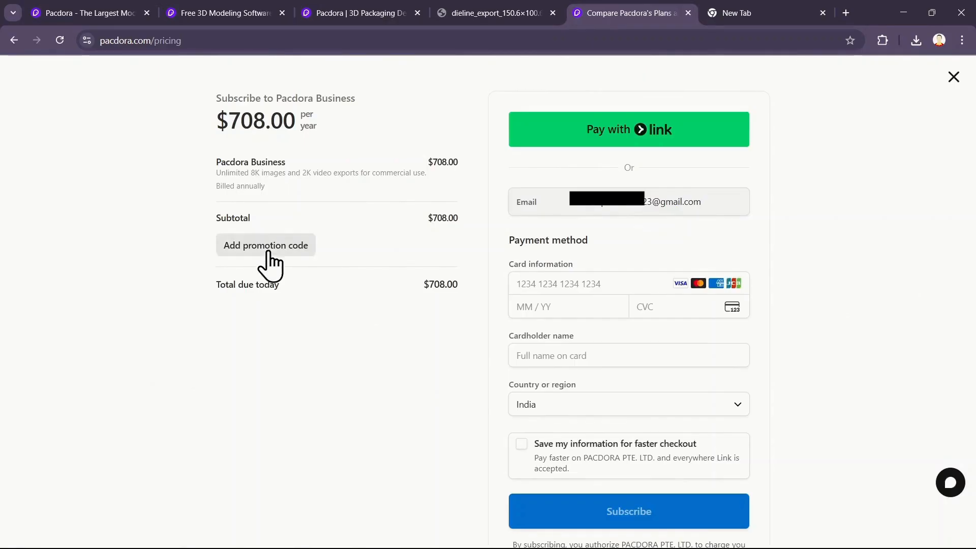
Step: Apply the promotion code TECH to the Business subscription and check its discount
{"action": "left_click", "coordinate": [270, 247]}
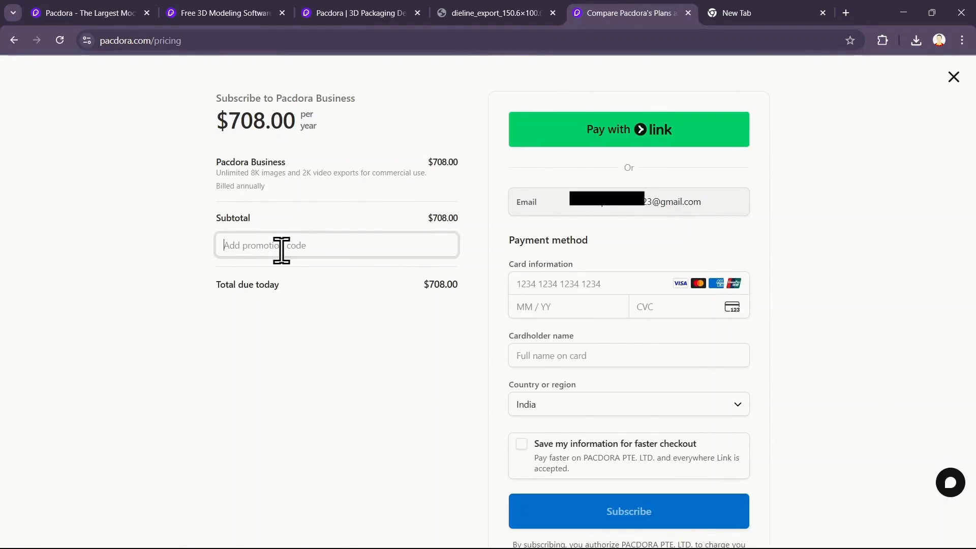
{"action": "key", "text": "Caps_Lock"}
{"action": "type", "text": "TECH"}
{"action": "left_click", "coordinate": [437, 249]}
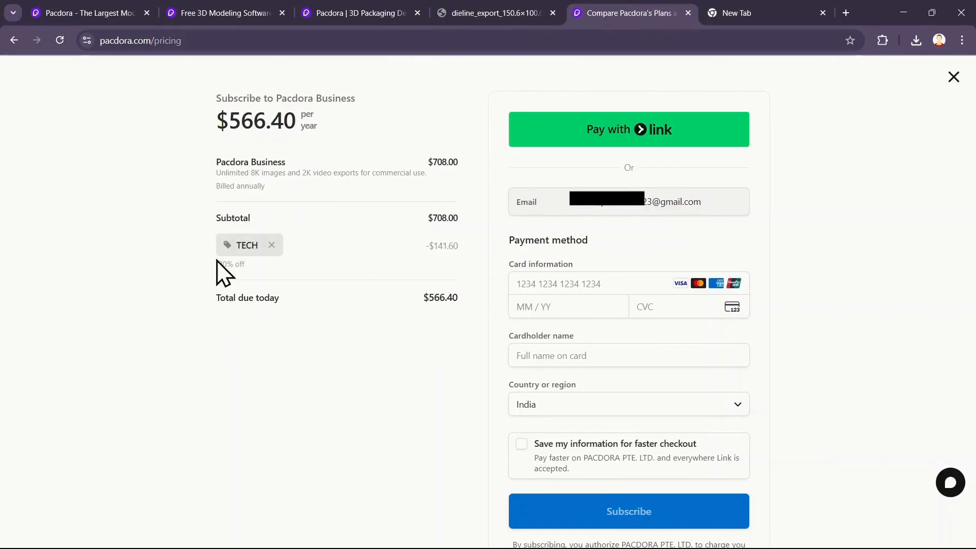
{"action": "left_click_drag", "start_coordinate": [219, 263], "coordinate": [246, 262]}
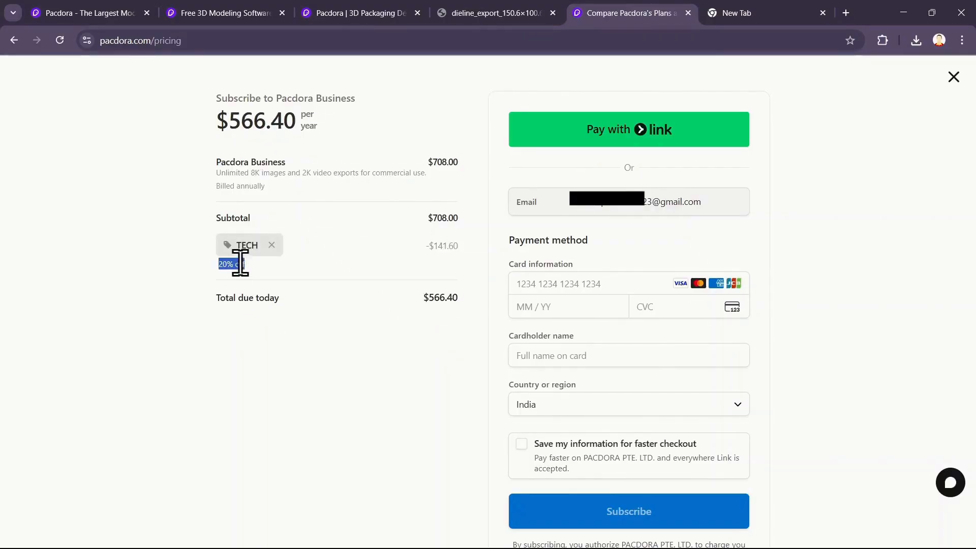